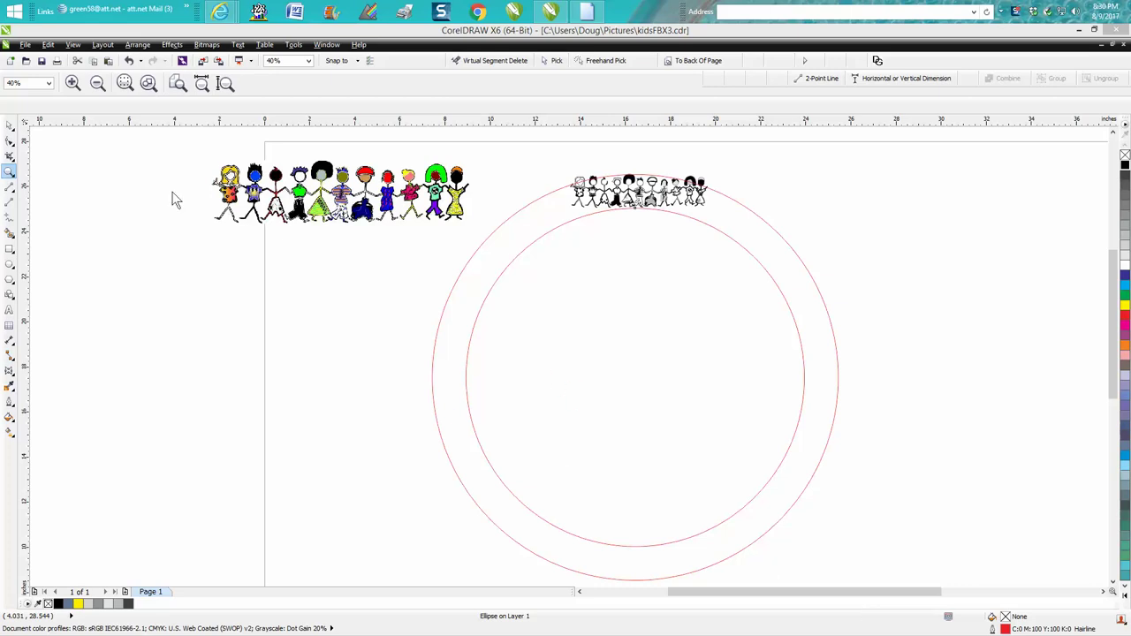
Step: Zoom in on the kids and the arc, then add and delete a horizontal guideline
click(10, 173)
drag(176, 155, 750, 295)
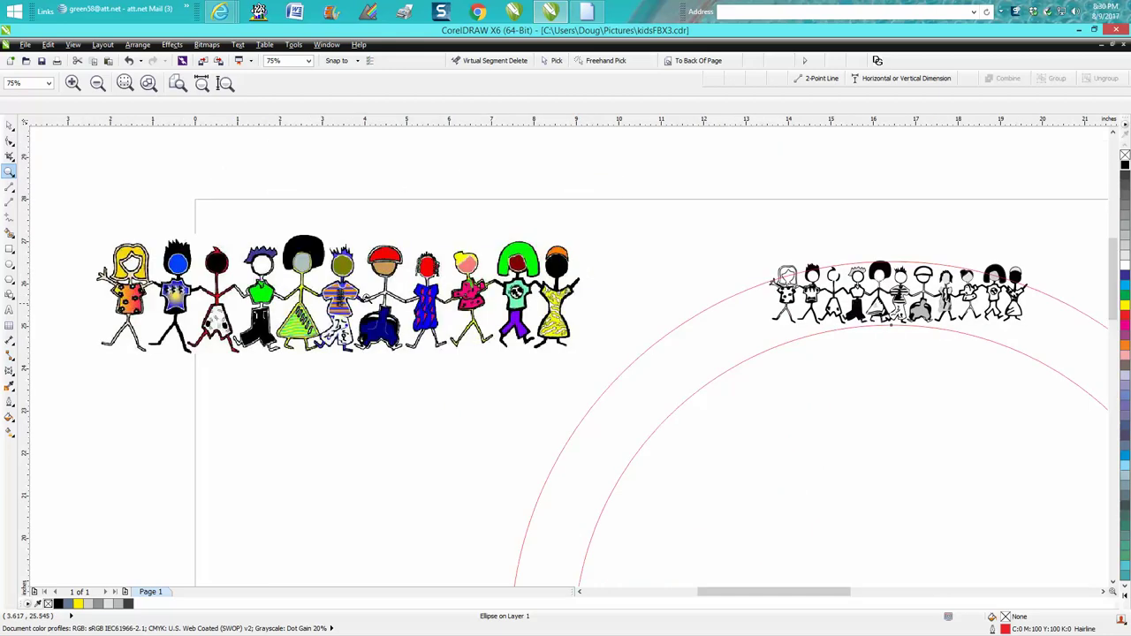
drag(322, 221, 391, 293)
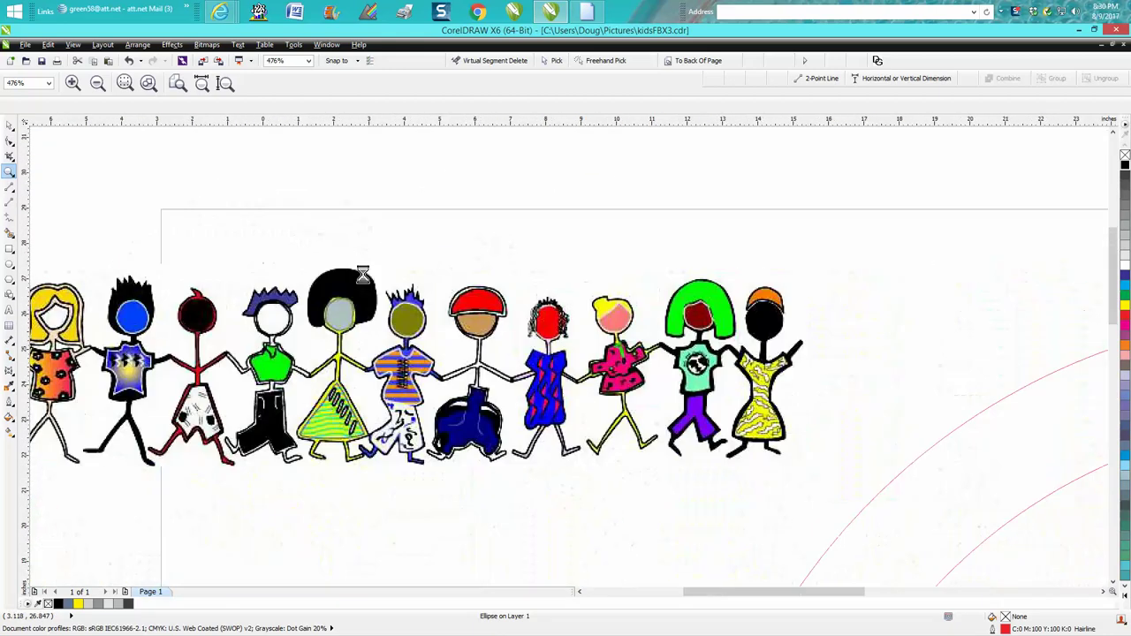
scroll(362, 275, down, 6)
drag(530, 264, 687, 354)
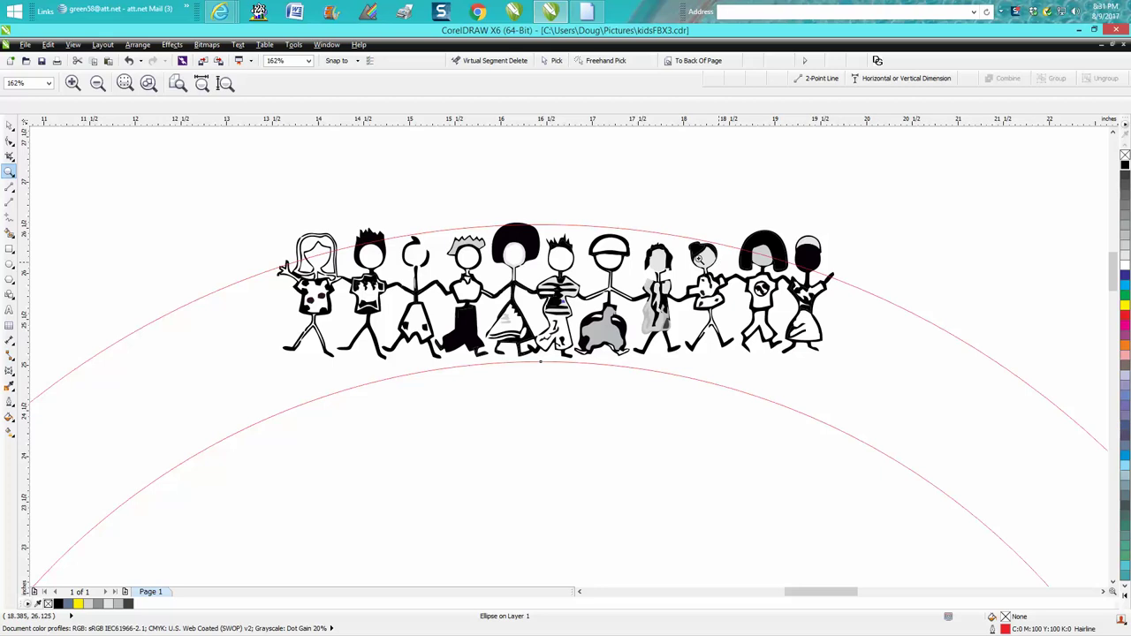
drag(615, 124, 608, 183)
key(Delete)
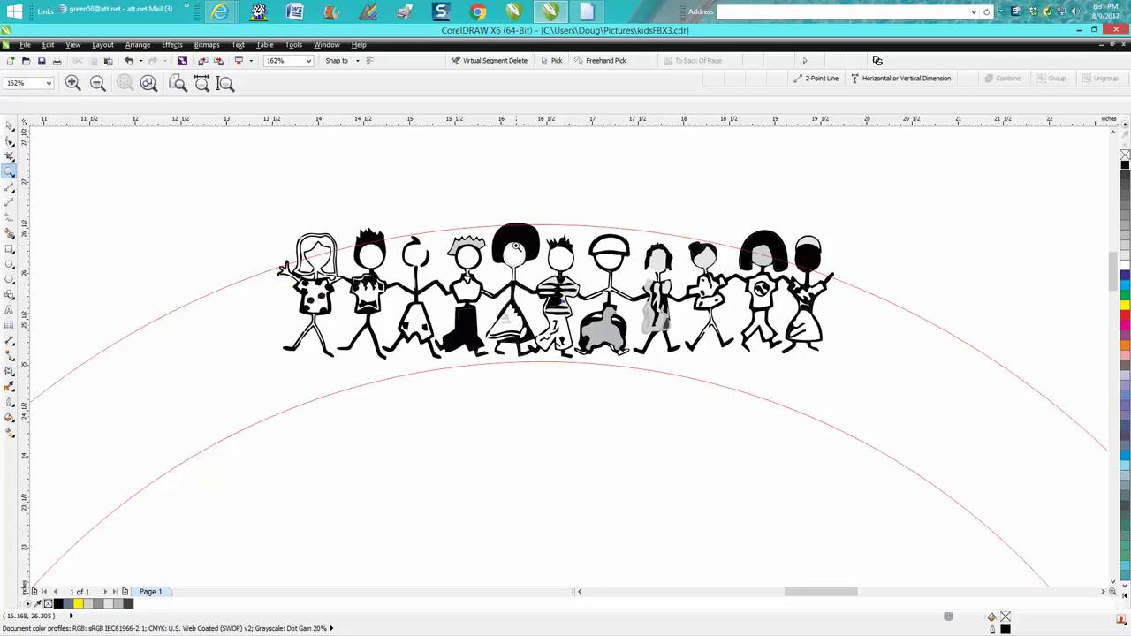
scroll(517, 247, down, 2)
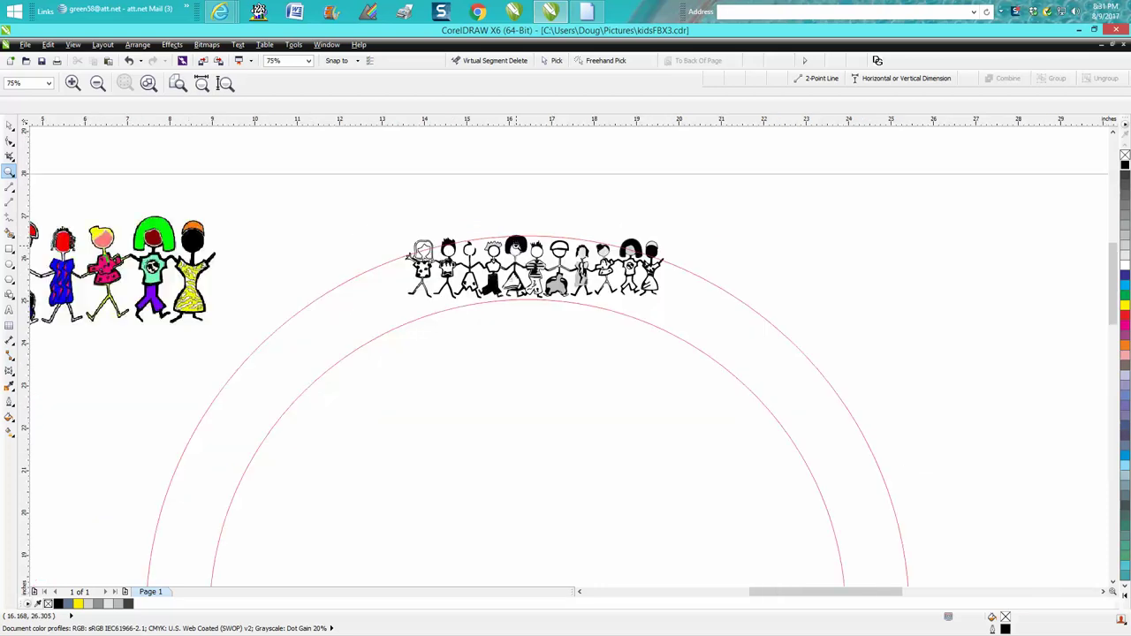
Step: Select the black kids group on the arc
click(12, 125)
click(517, 251)
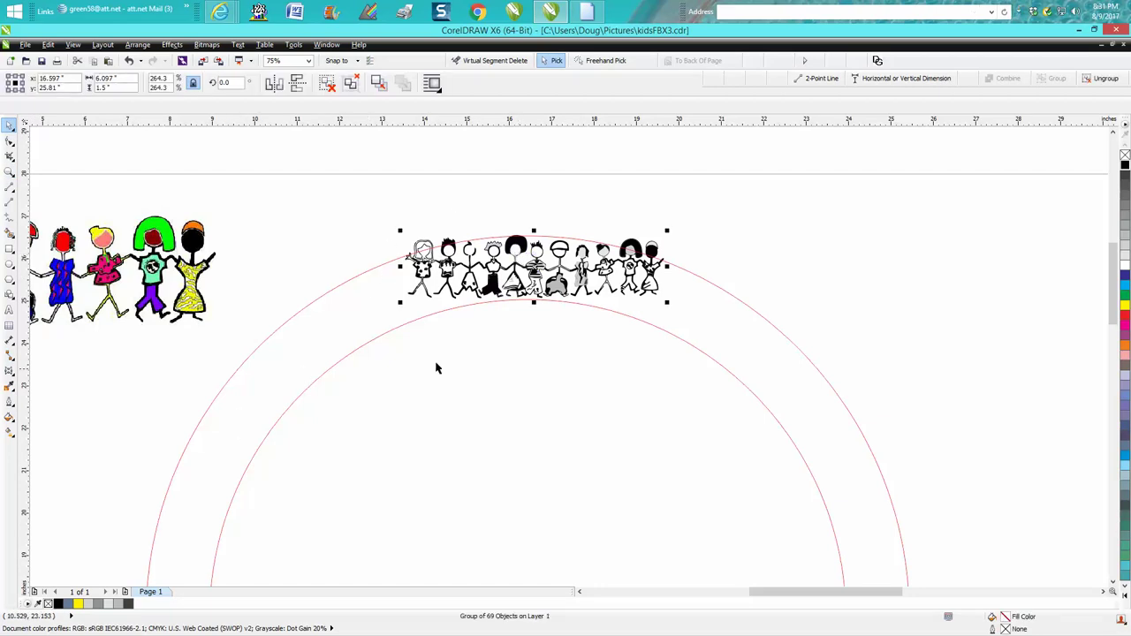
scroll(568, 341, down, 2)
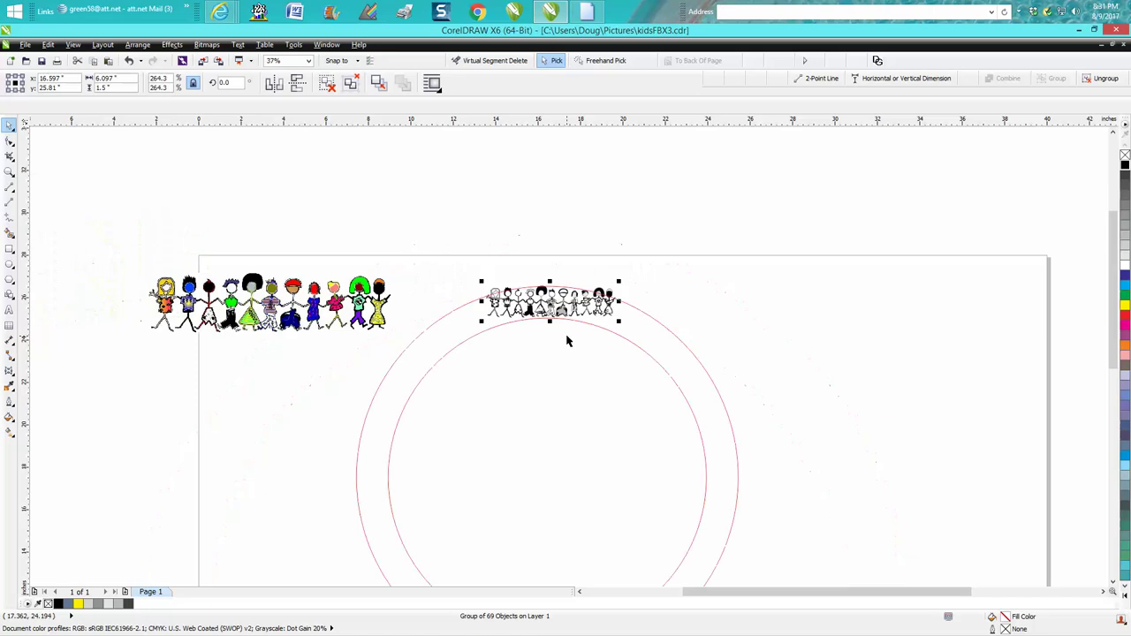
drag(1114, 279, 1115, 306)
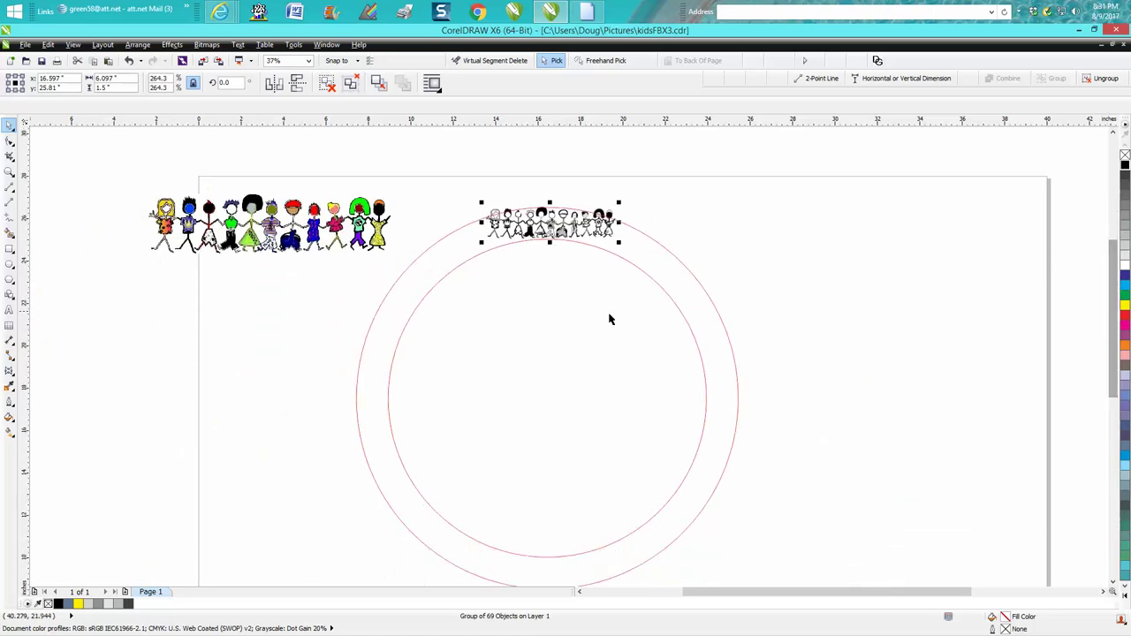
Step: Draw a vertical 2-point line inside the circle and position it at X 20, Y 14
click(9, 205)
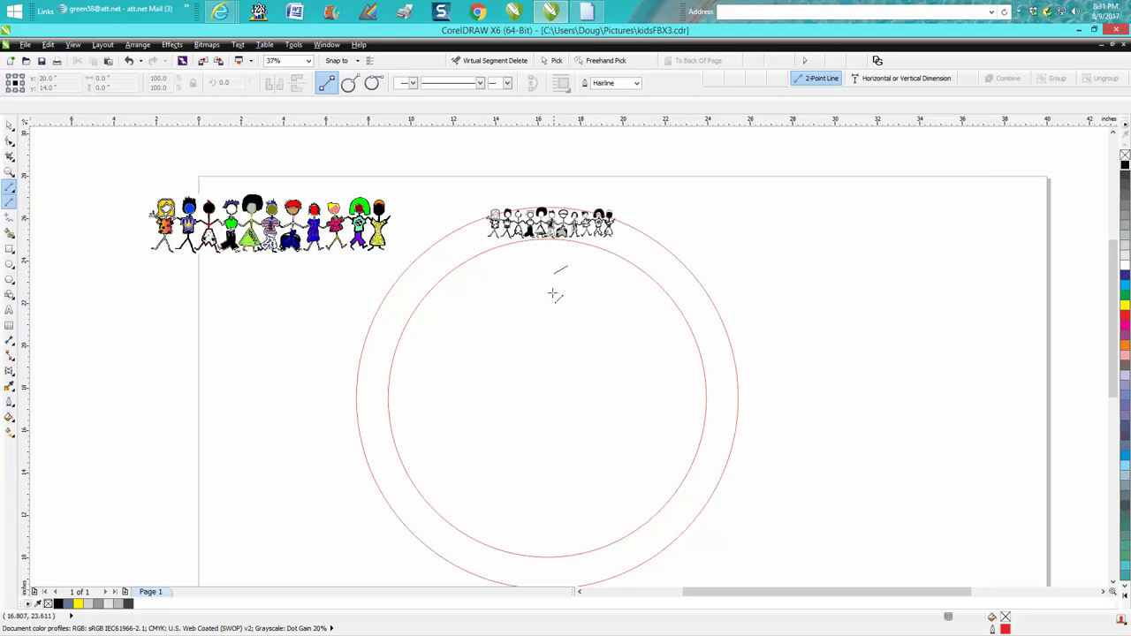
drag(567, 261, 566, 464)
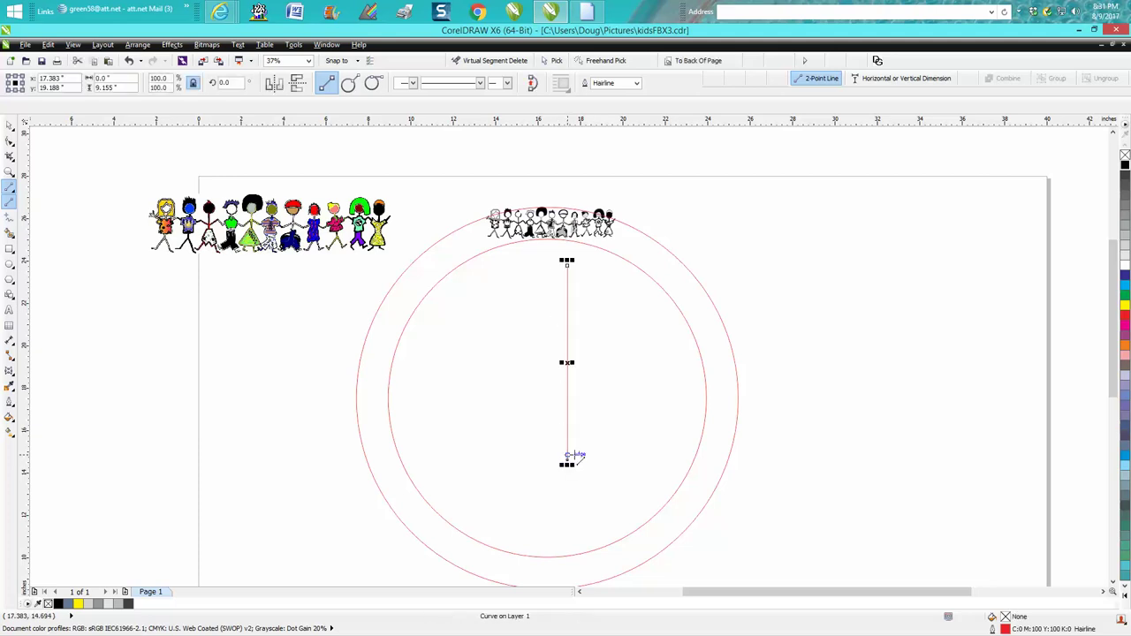
text(20)
key(Tab)
text(14)
key(Return)
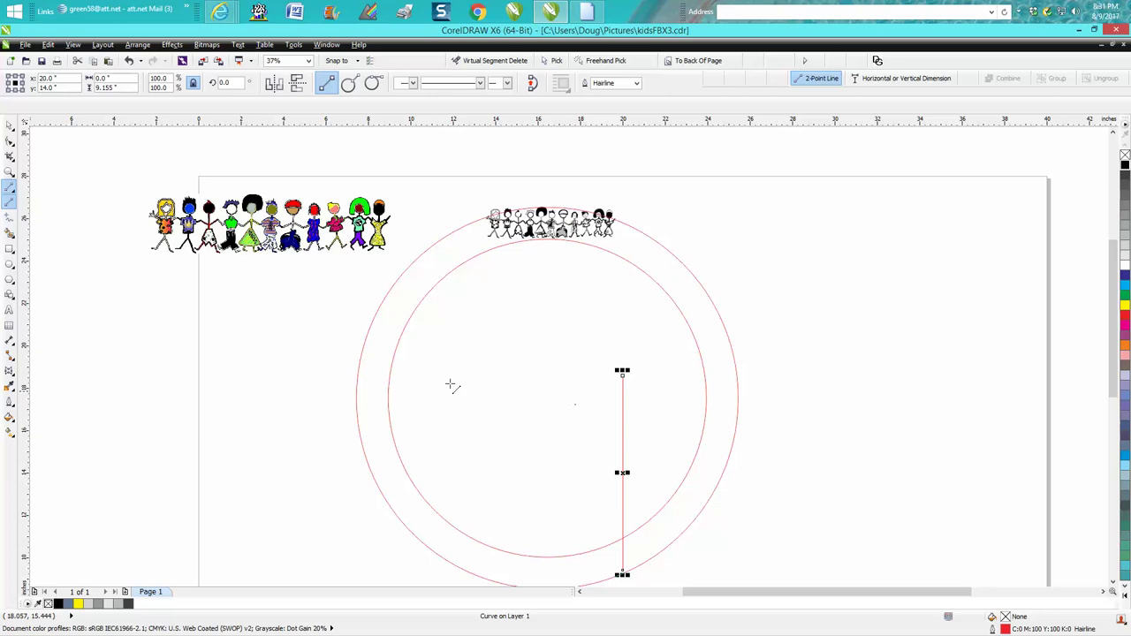
Step: Select the small kids group
scroll(451, 384, down, 2)
click(9, 125)
click(470, 296)
Step: Centre the kids group and the outer circle on the page
key(p)
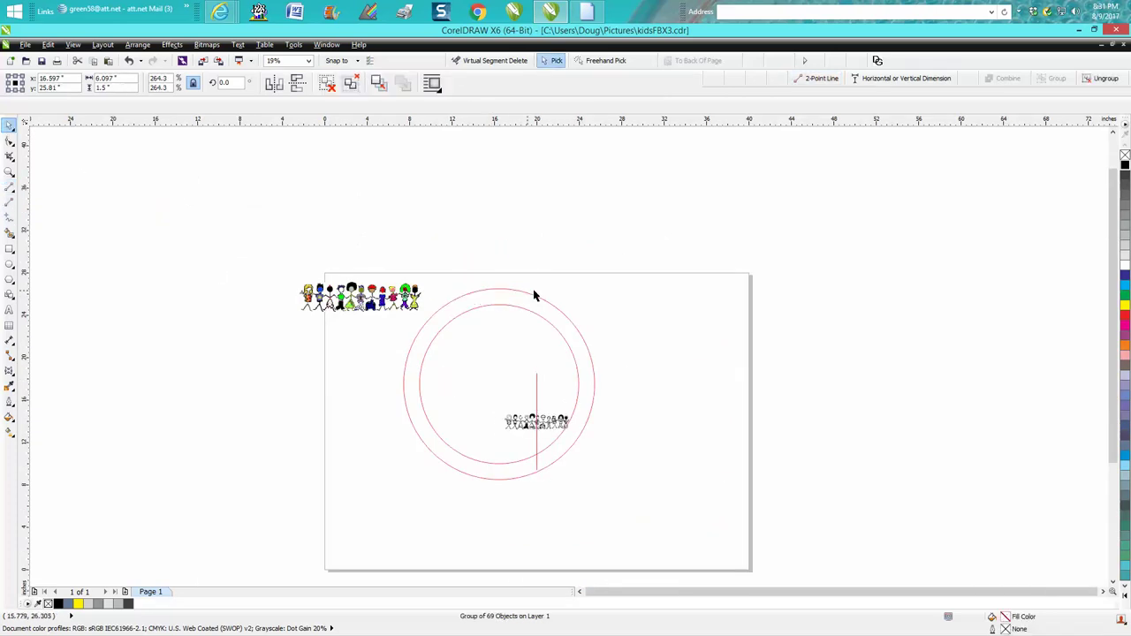
click(547, 303)
key(p)
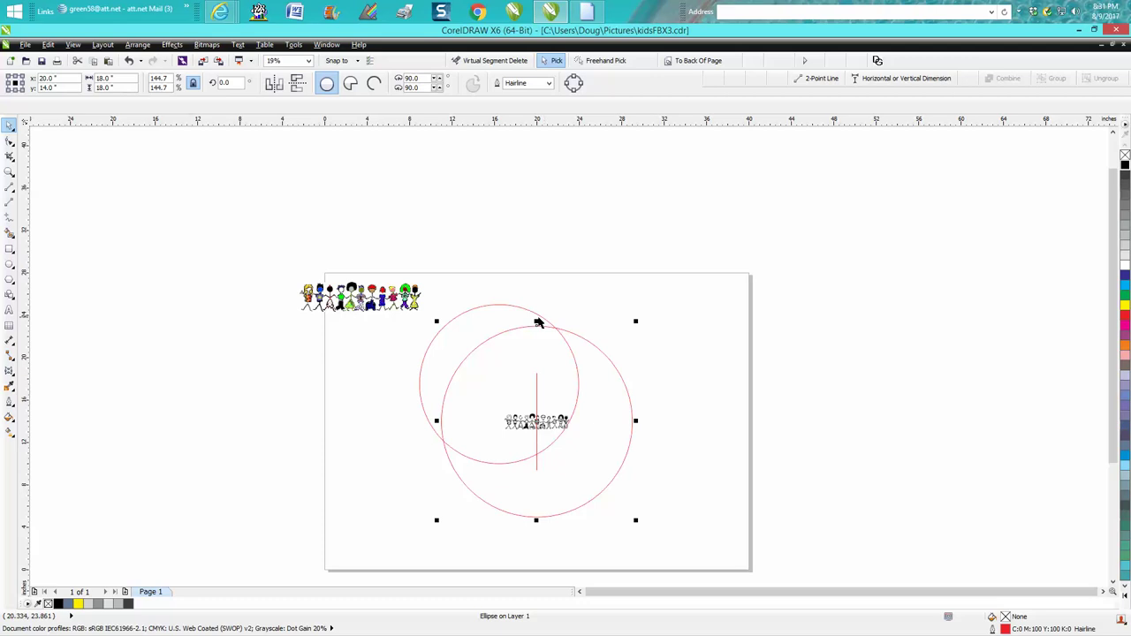
click(549, 421)
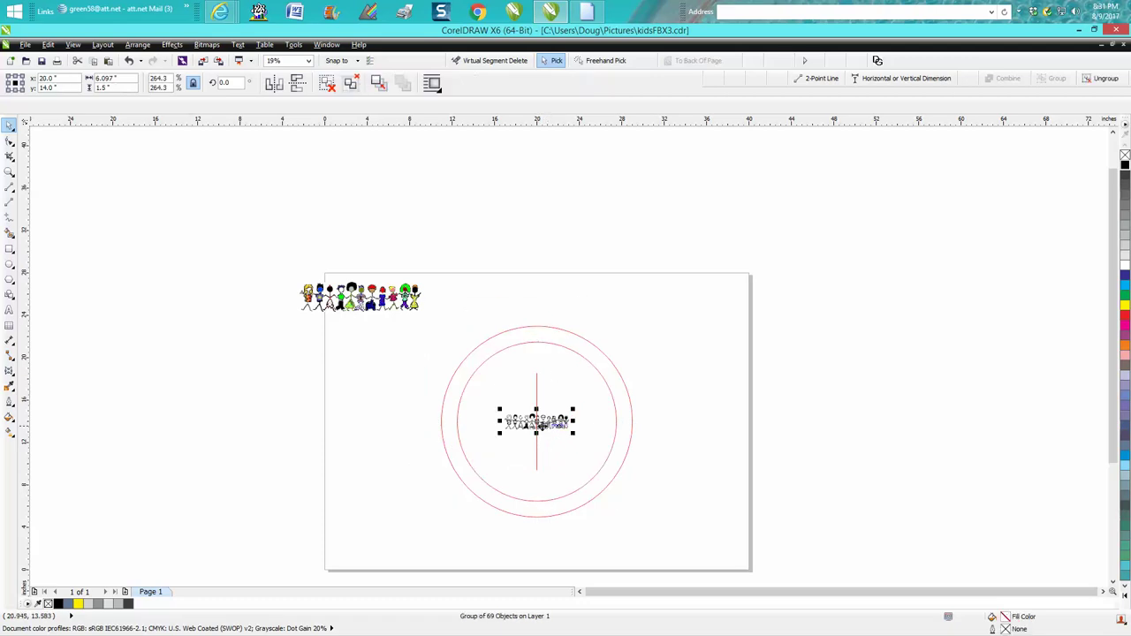
ctrl+click(540, 423)
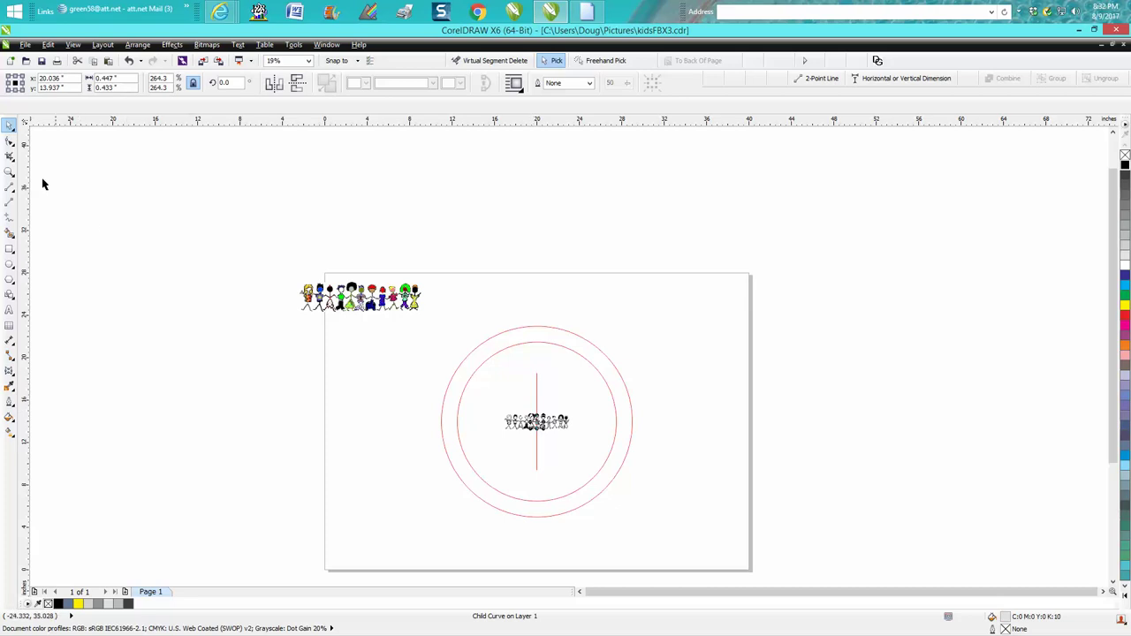
Step: Drag the kids group back up onto the top of the outer circle
click(9, 171)
drag(389, 298, 715, 534)
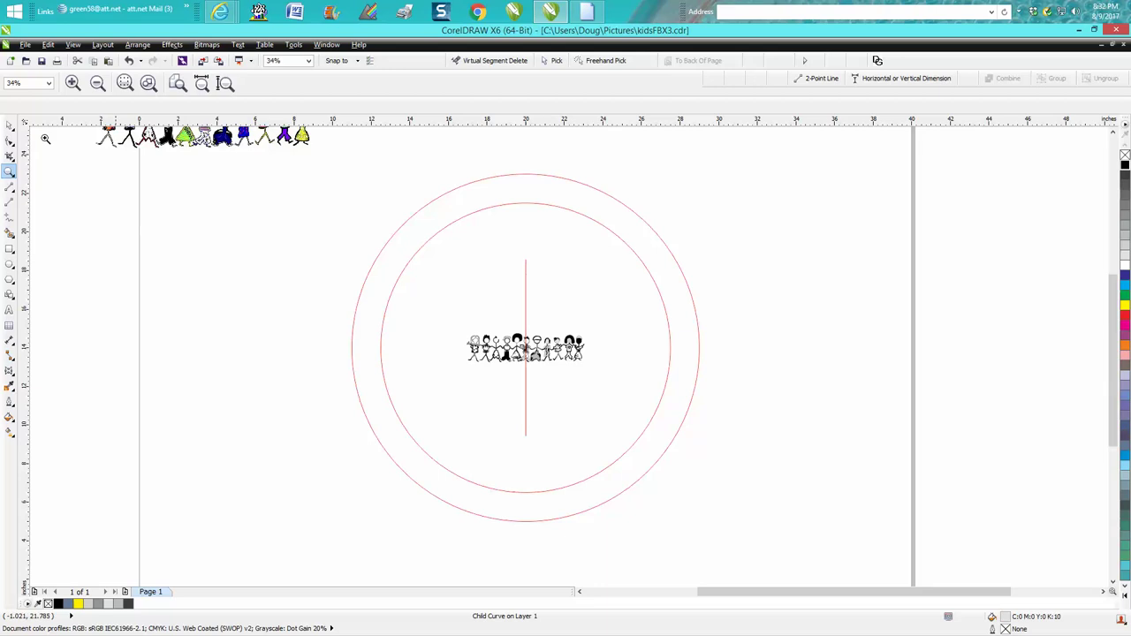
click(10, 125)
click(534, 354)
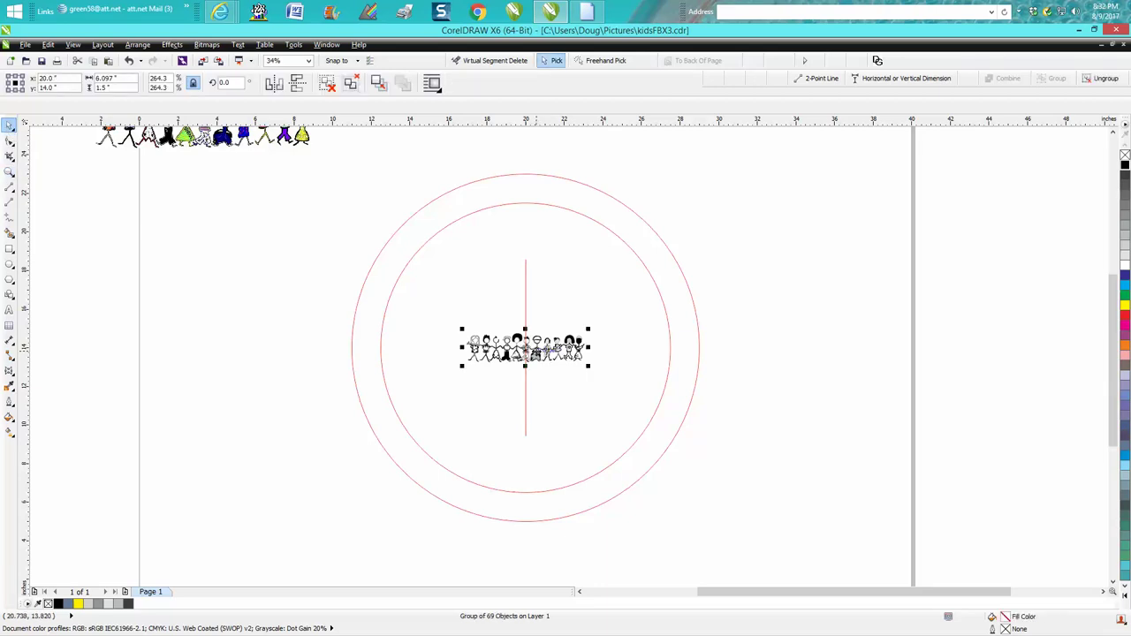
drag(537, 353, 529, 187)
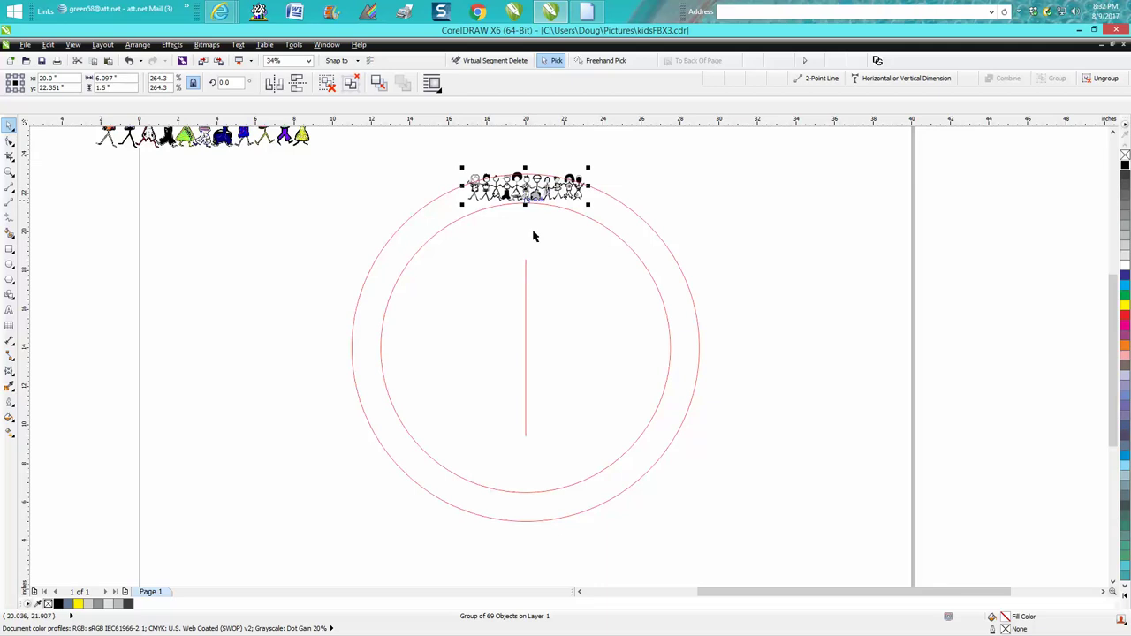
click(525, 281)
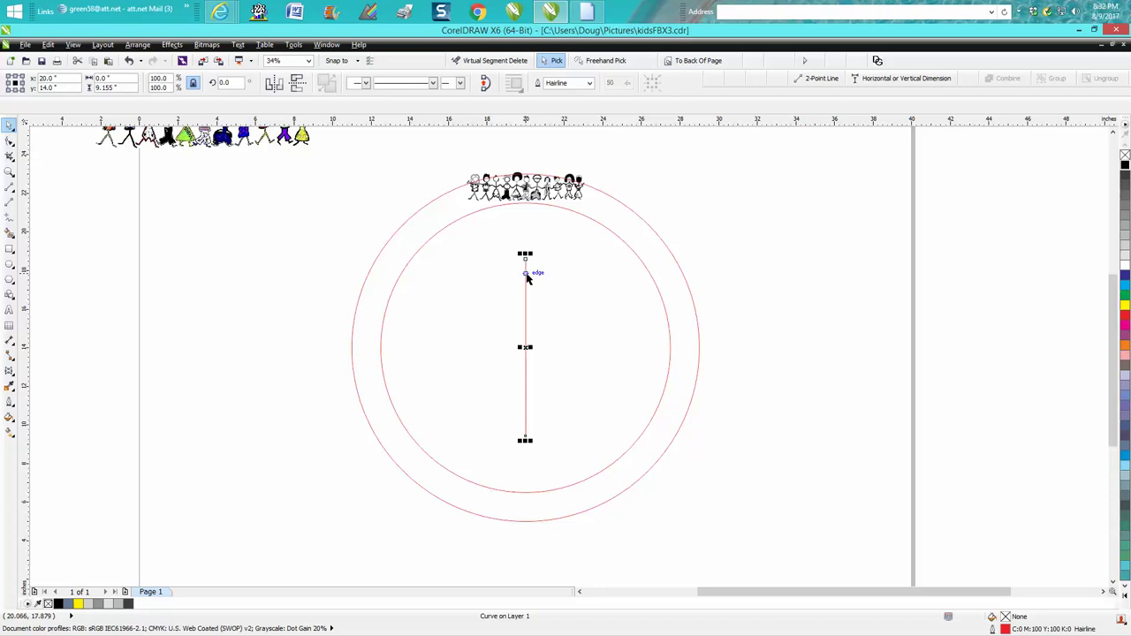
Step: Move the vertical line up to the kids and stretch its bottom to the circles' centre
drag(527, 277, 528, 180)
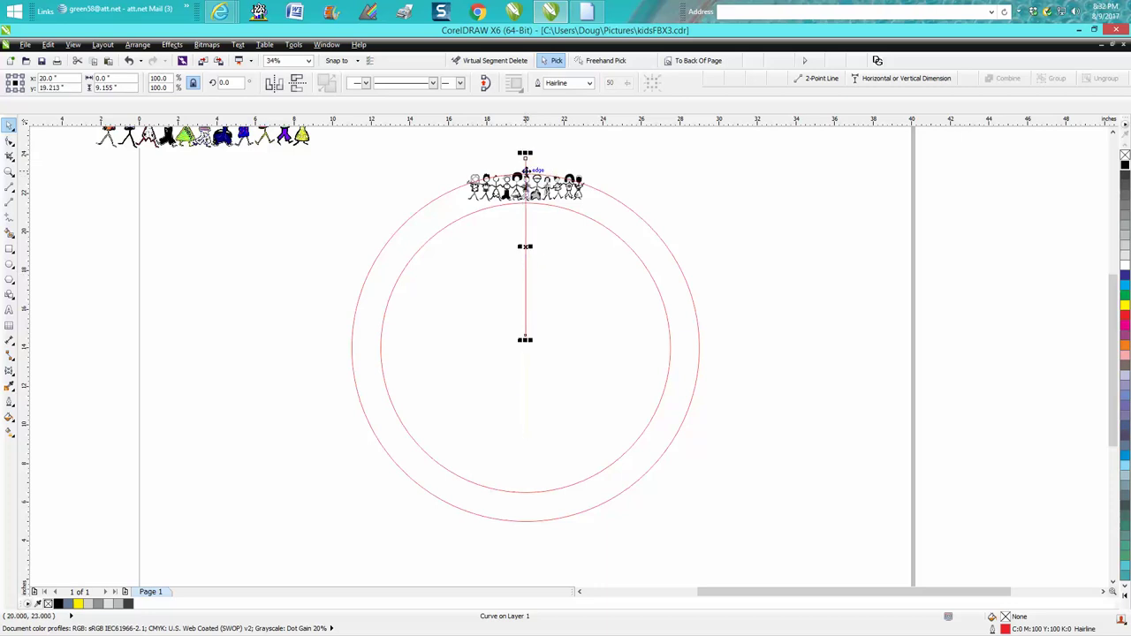
click(10, 172)
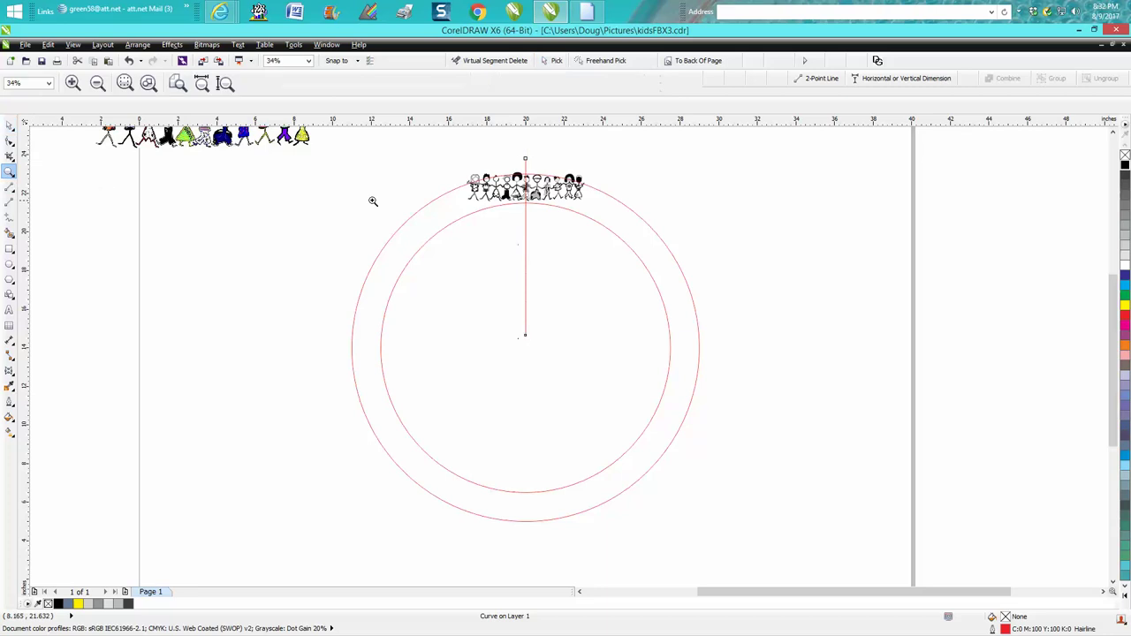
drag(384, 147, 778, 434)
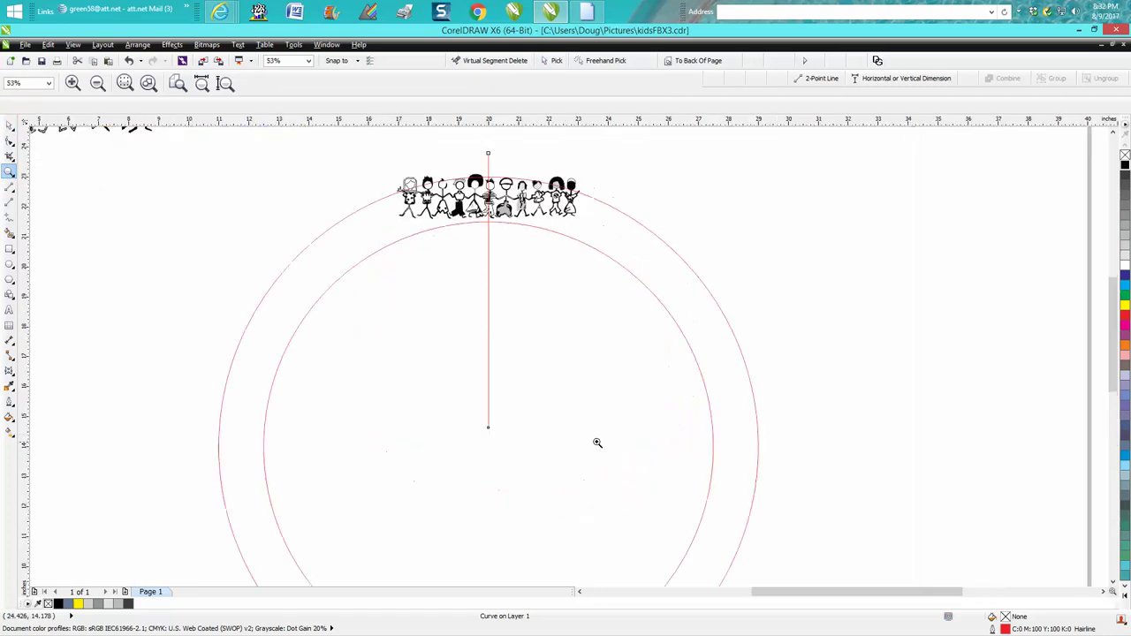
right_click(532, 427)
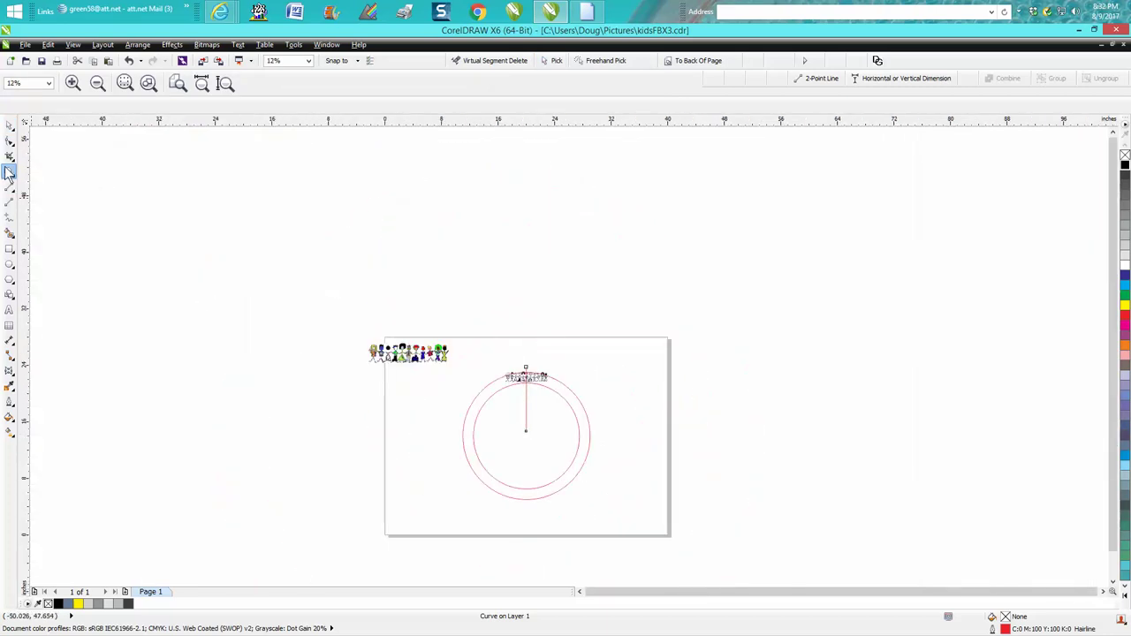
click(10, 126)
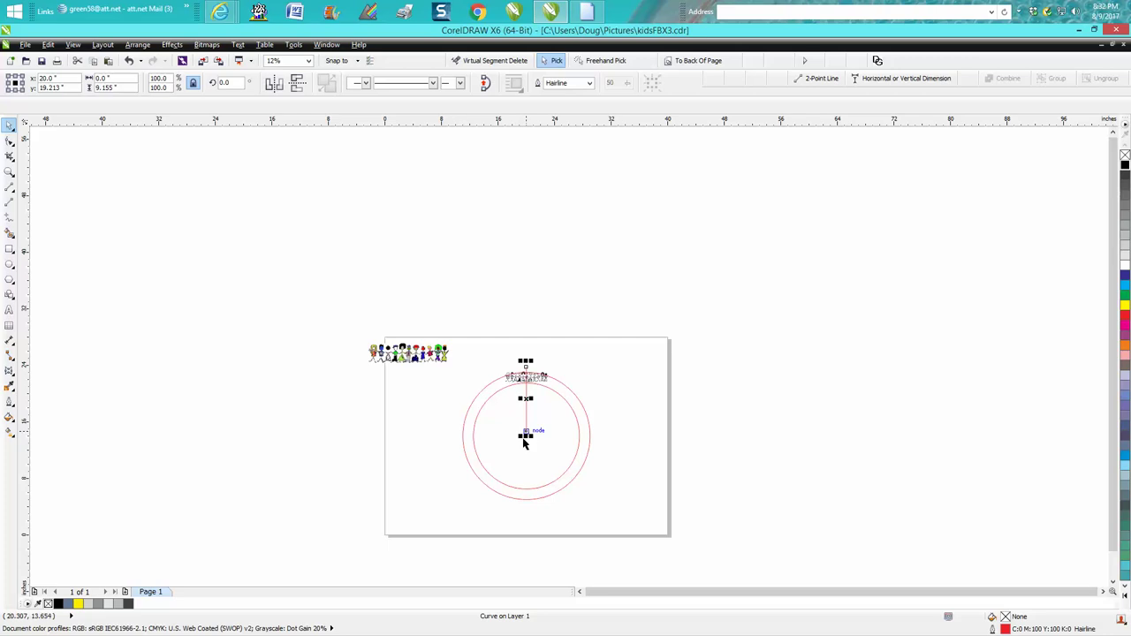
drag(526, 436, 526, 452)
Step: Add a horizontal guideline across the circles' centre
click(9, 171)
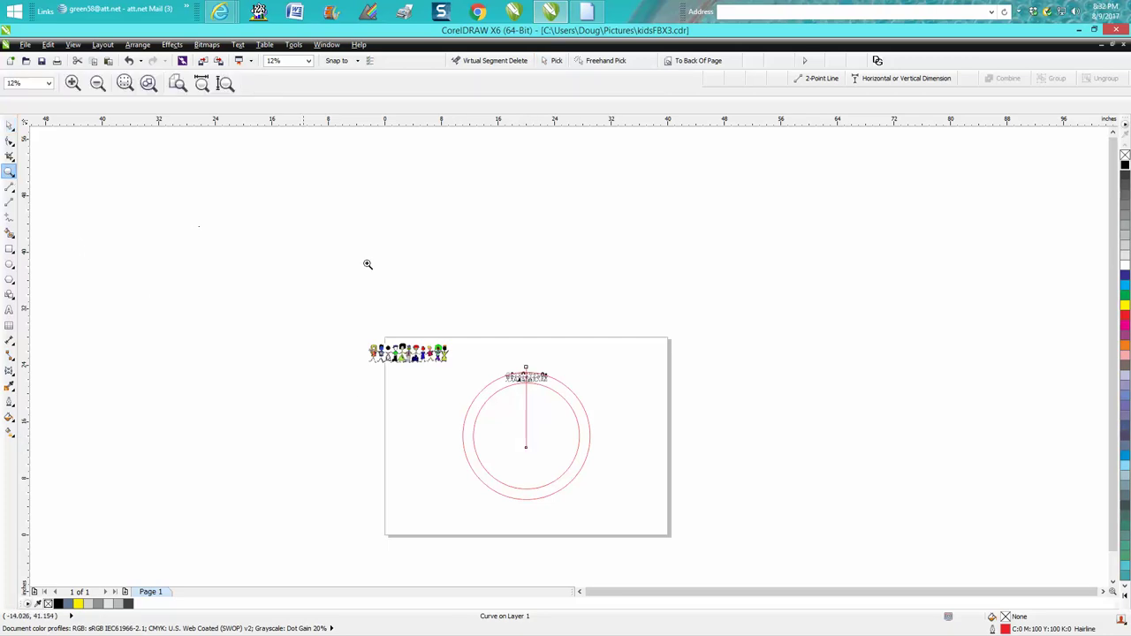
drag(412, 325, 686, 557)
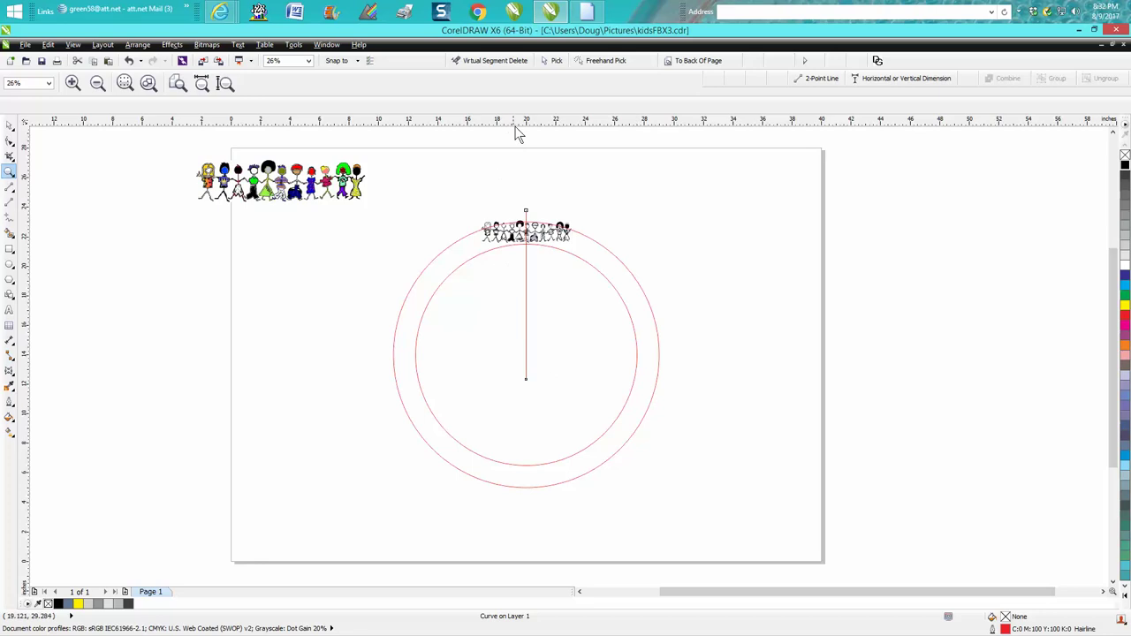
drag(522, 124, 524, 176)
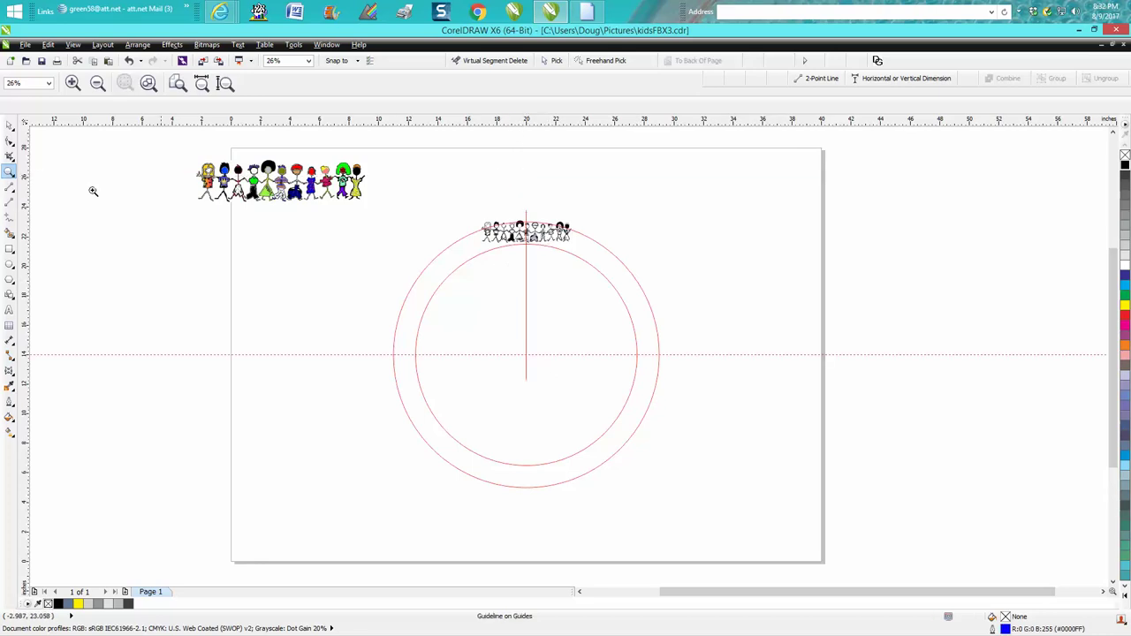
Step: Move the vertical line's rotation pivot to the circles' centre on the guideline
drag(408, 203, 644, 399)
click(10, 127)
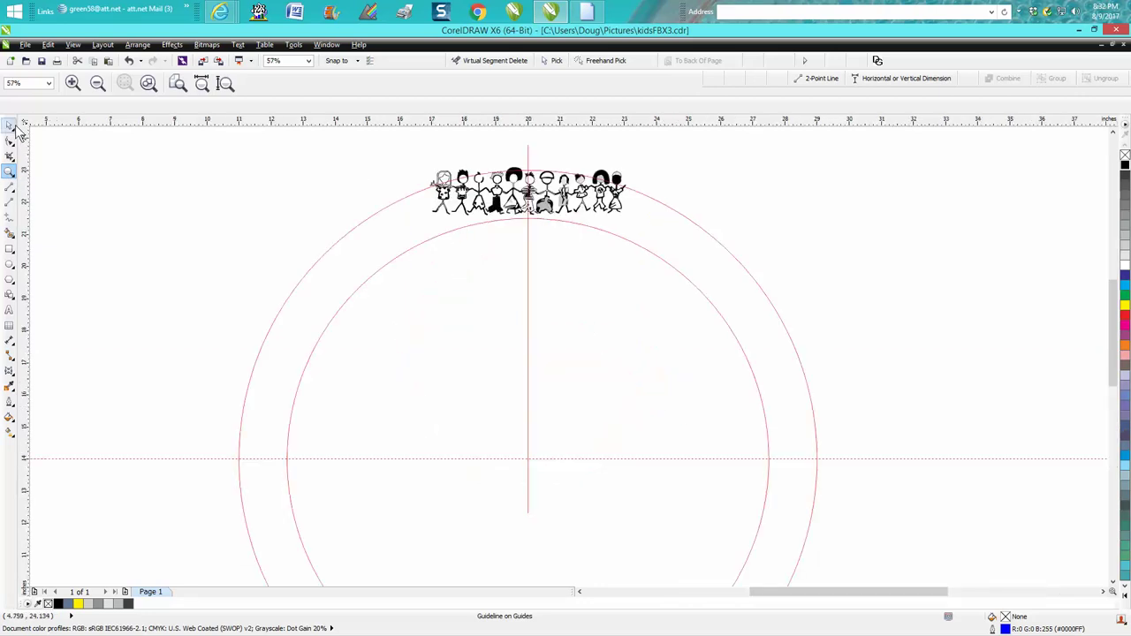
click(528, 292)
click(528, 293)
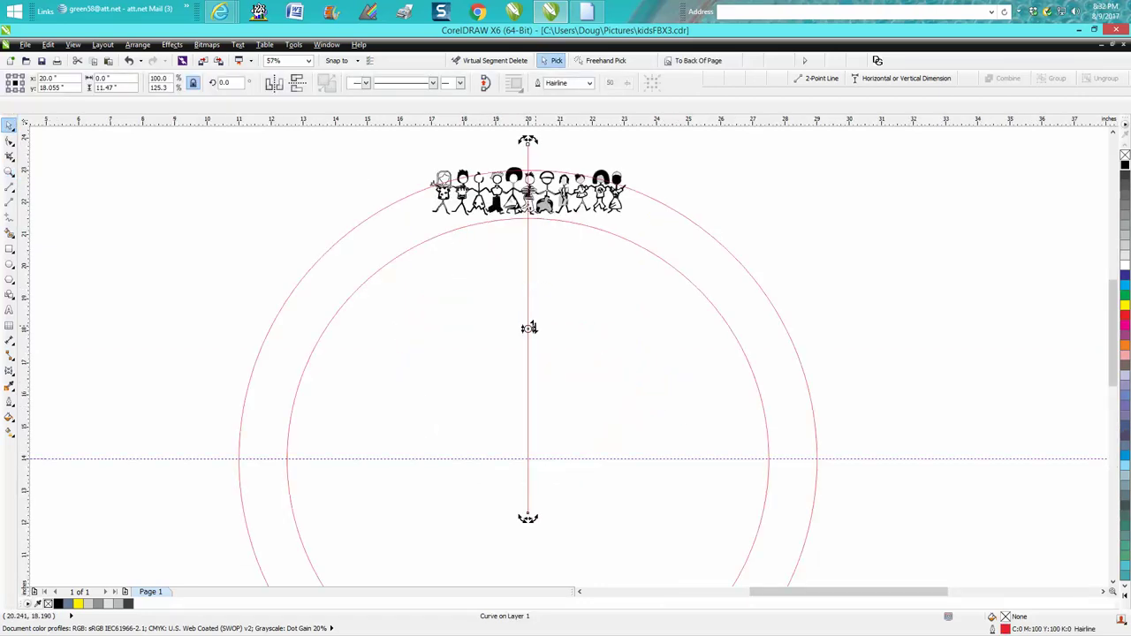
drag(528, 329, 523, 456)
Step: Rotate the inner circle 20° and reselect the vertical line
key(Tab)
click(528, 370)
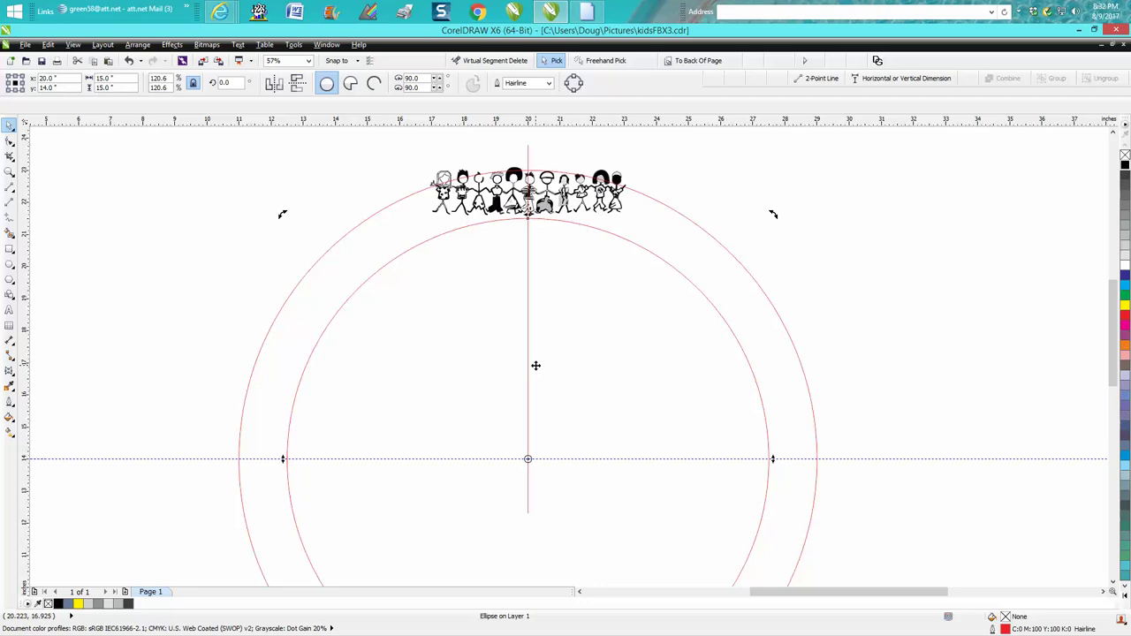
click(230, 82)
text(20)
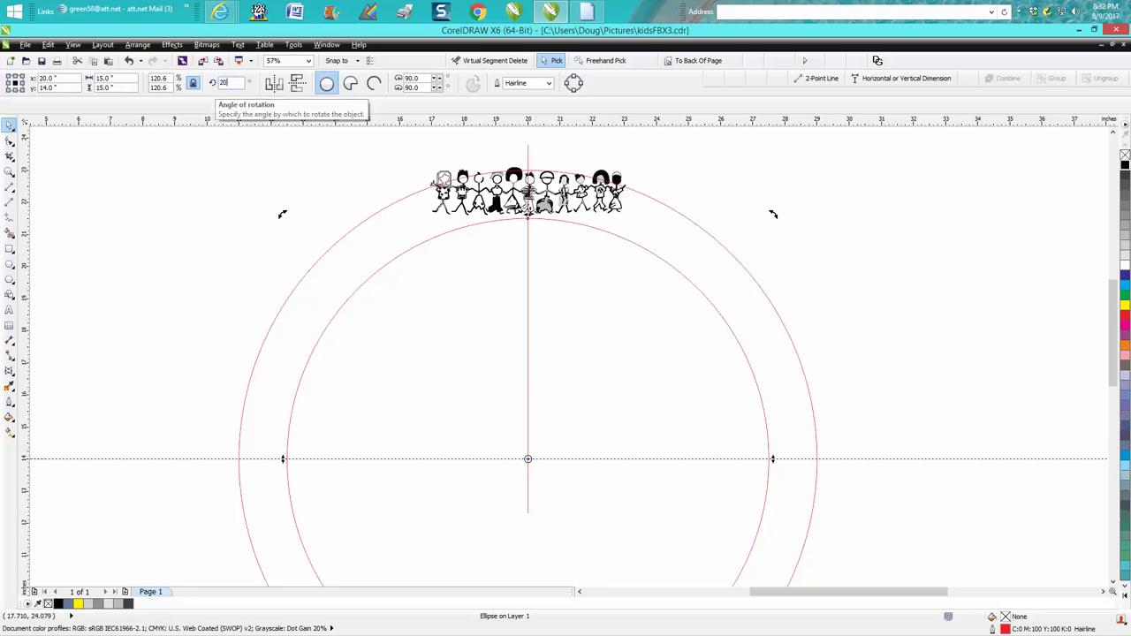
key(Return)
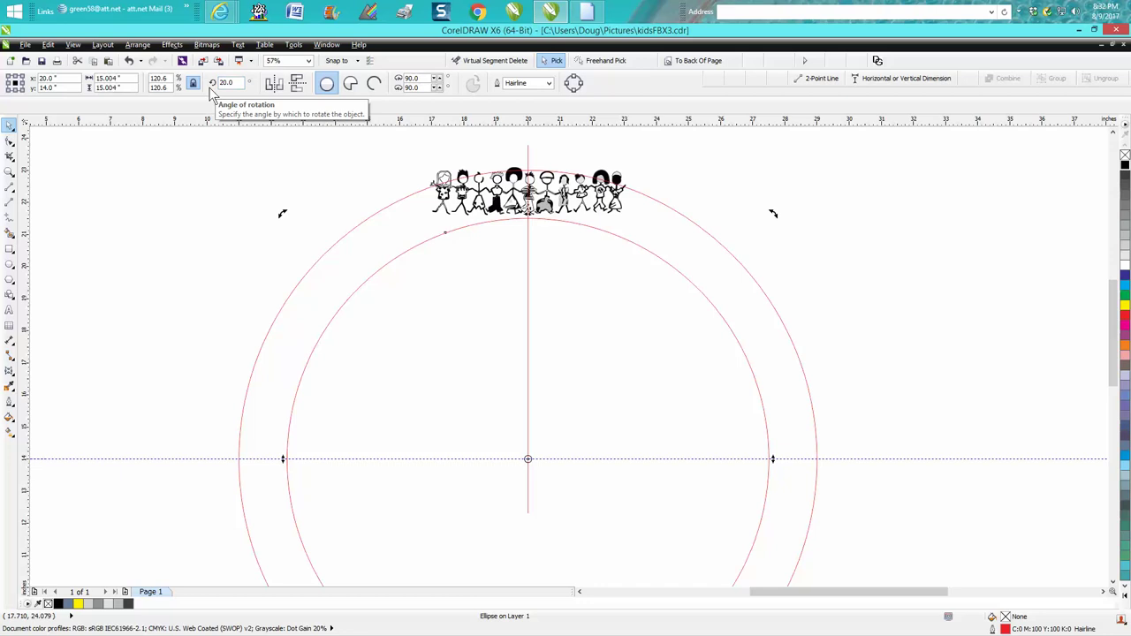
click(568, 248)
click(528, 350)
click(529, 350)
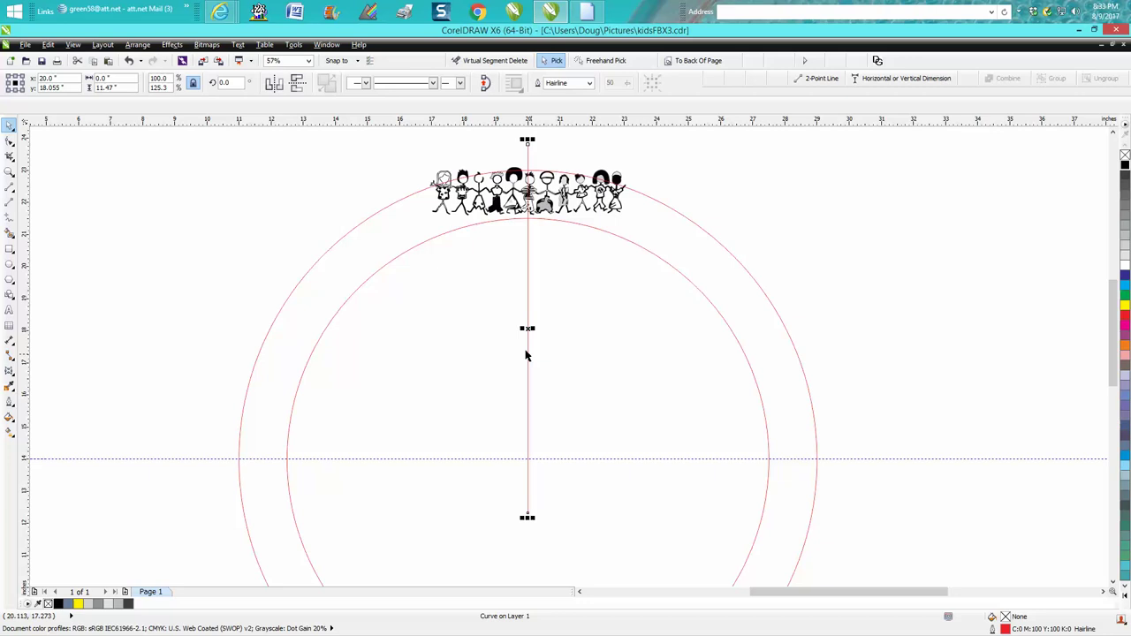
Step: Rotate the line 20°, then set it back upright at 360°
click(527, 328)
text(20)
key(Return)
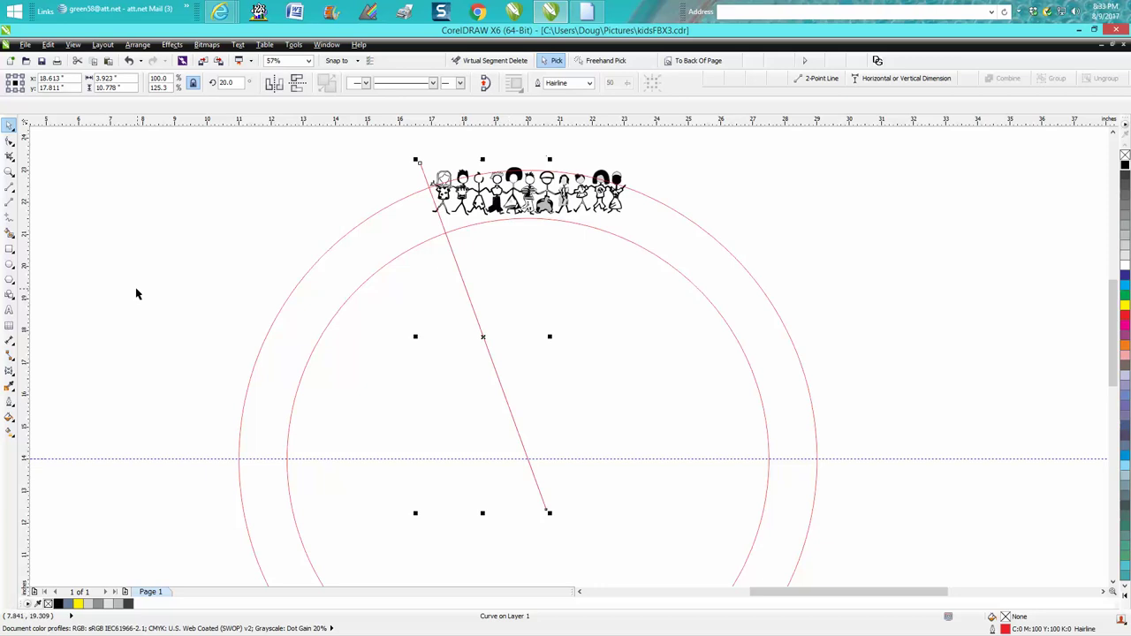
double_click(226, 82)
text(360)
key(Return)
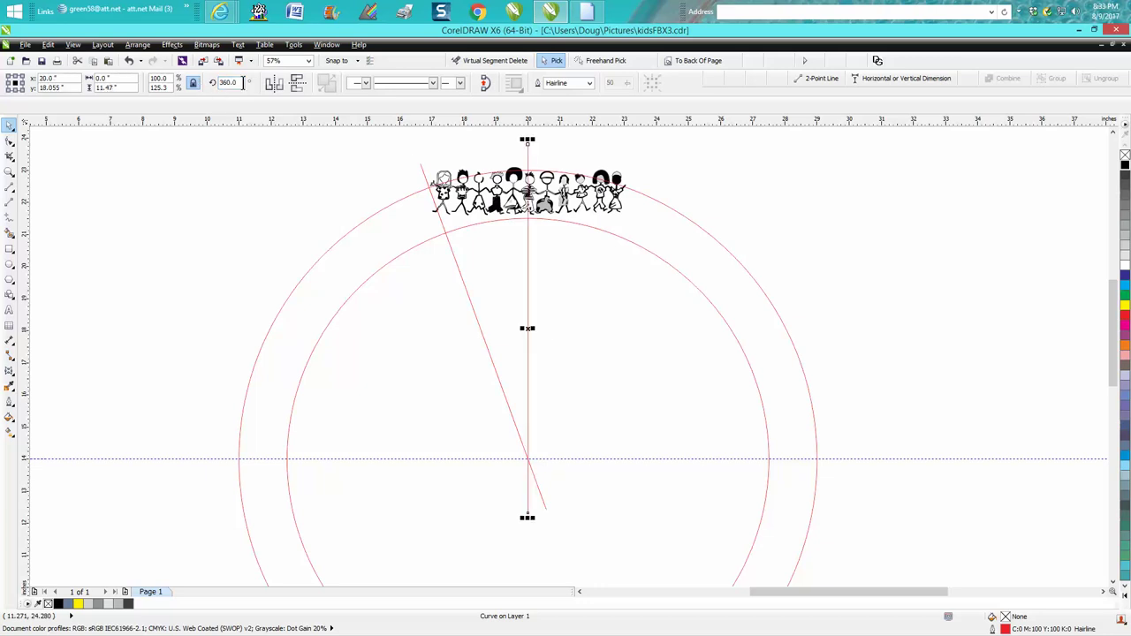
drag(243, 83, 205, 83)
key(Return)
Step: Tilt the line to exactly 340° and zoom in on the stick-figure row
click(530, 327)
drag(528, 140, 645, 163)
drag(239, 84, 203, 84)
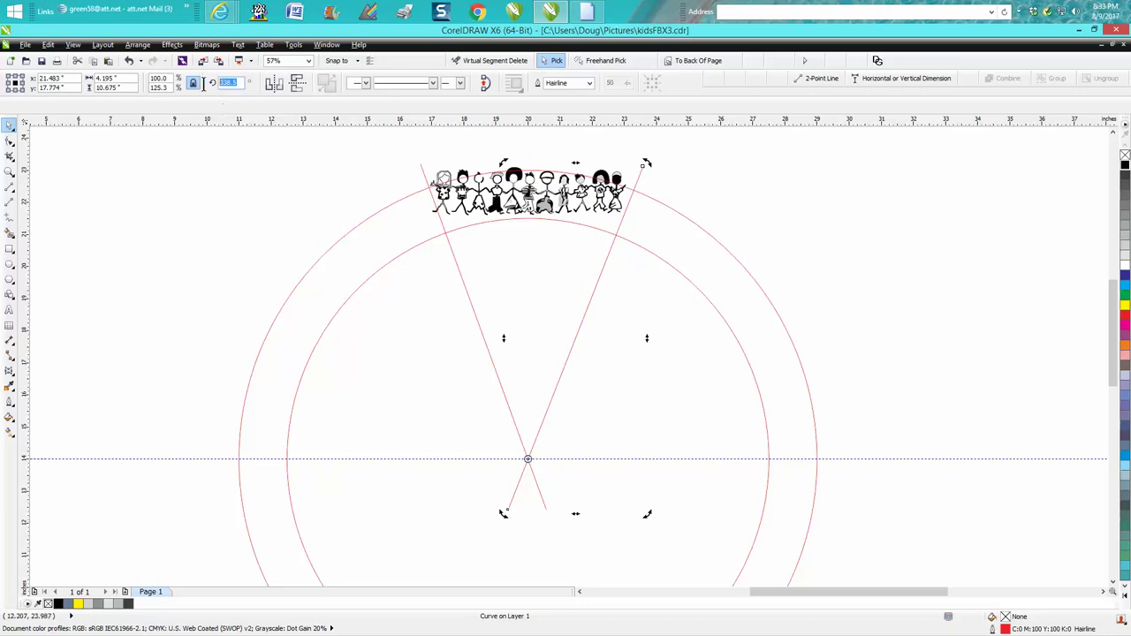
text(340)
key(Return)
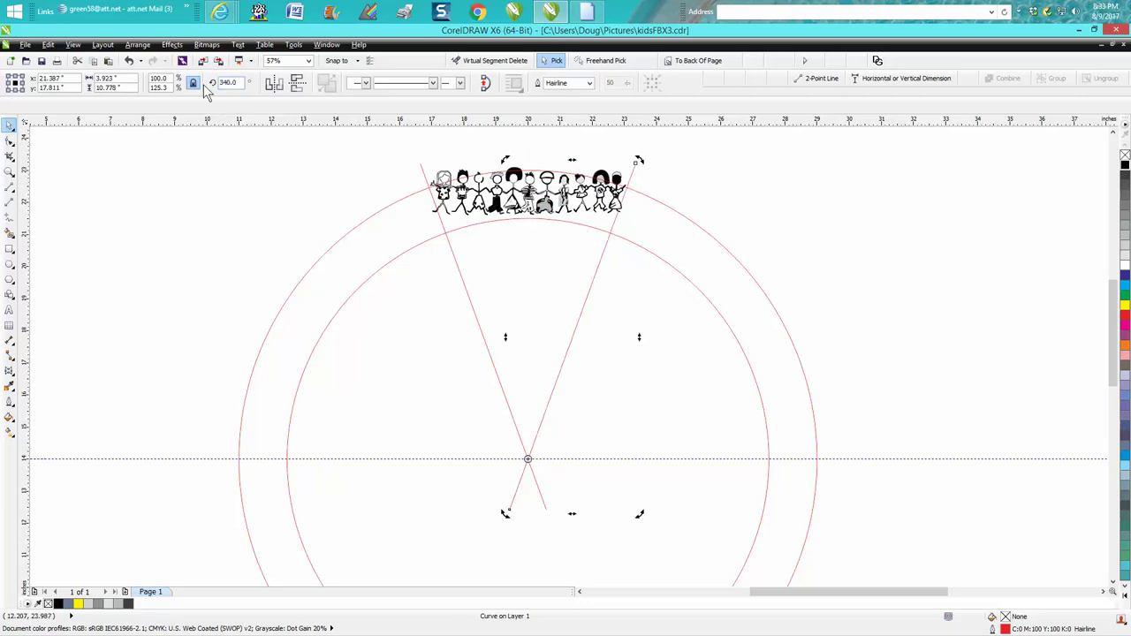
click(9, 171)
drag(382, 149, 710, 307)
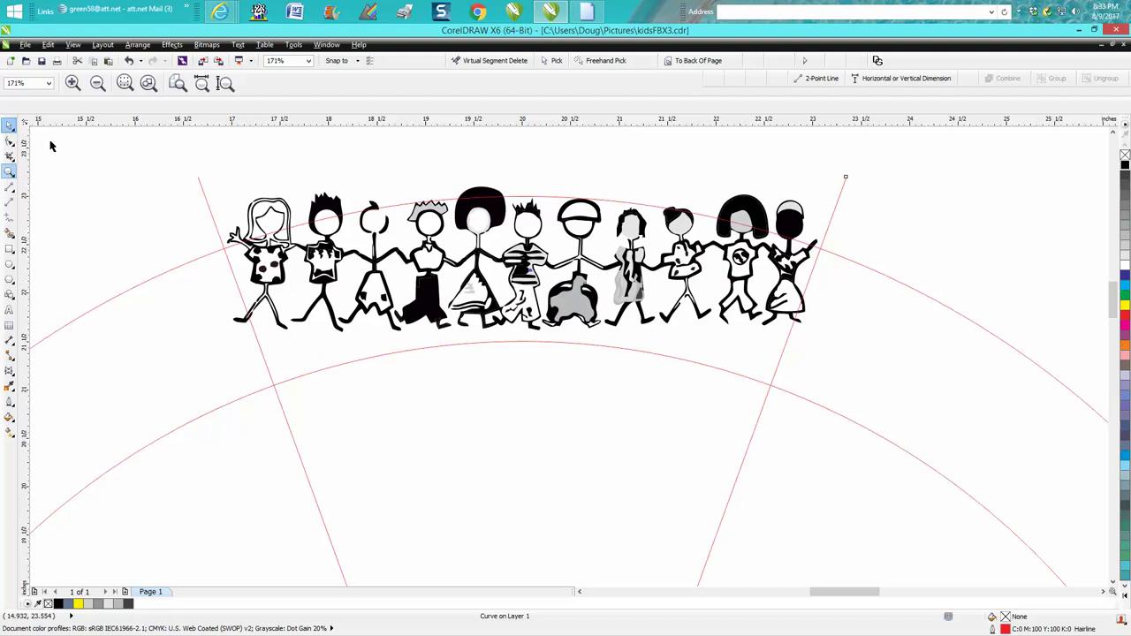
Step: Nudge the stick-figure group slightly lower and apply an Envelope to it
click(10, 125)
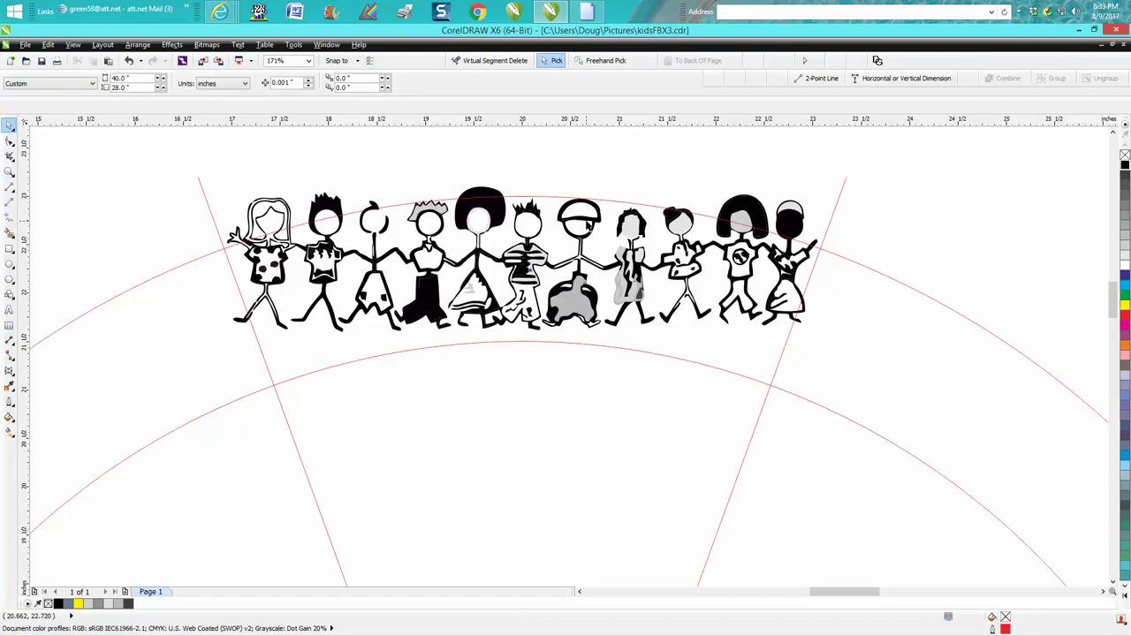
click(538, 251)
drag(537, 252, 529, 263)
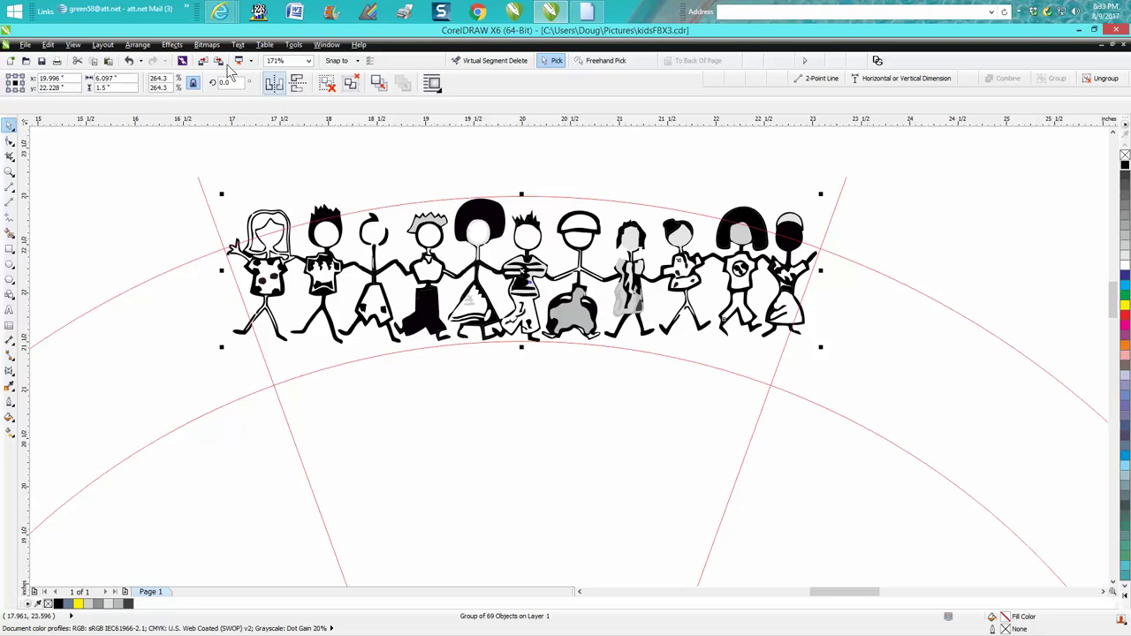
click(176, 48)
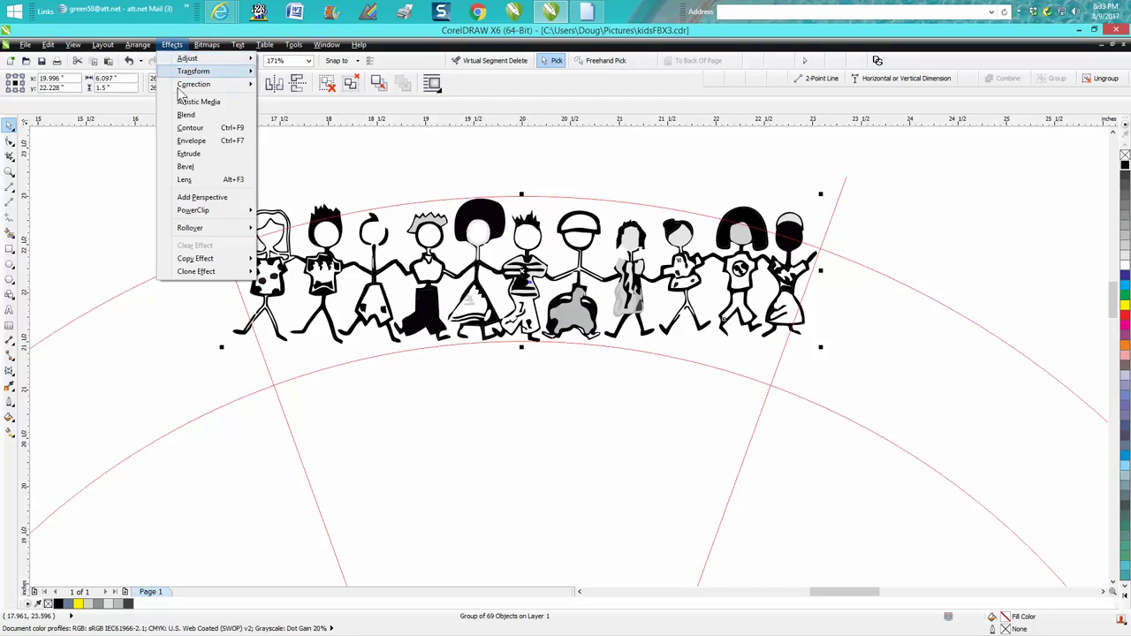
click(12, 376)
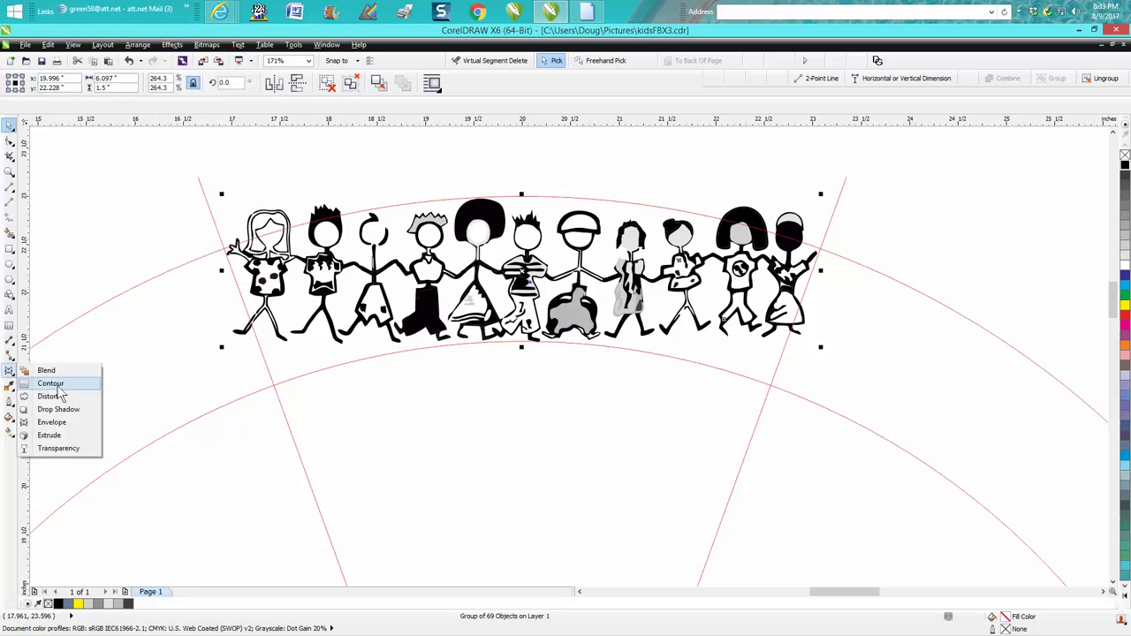
click(50, 423)
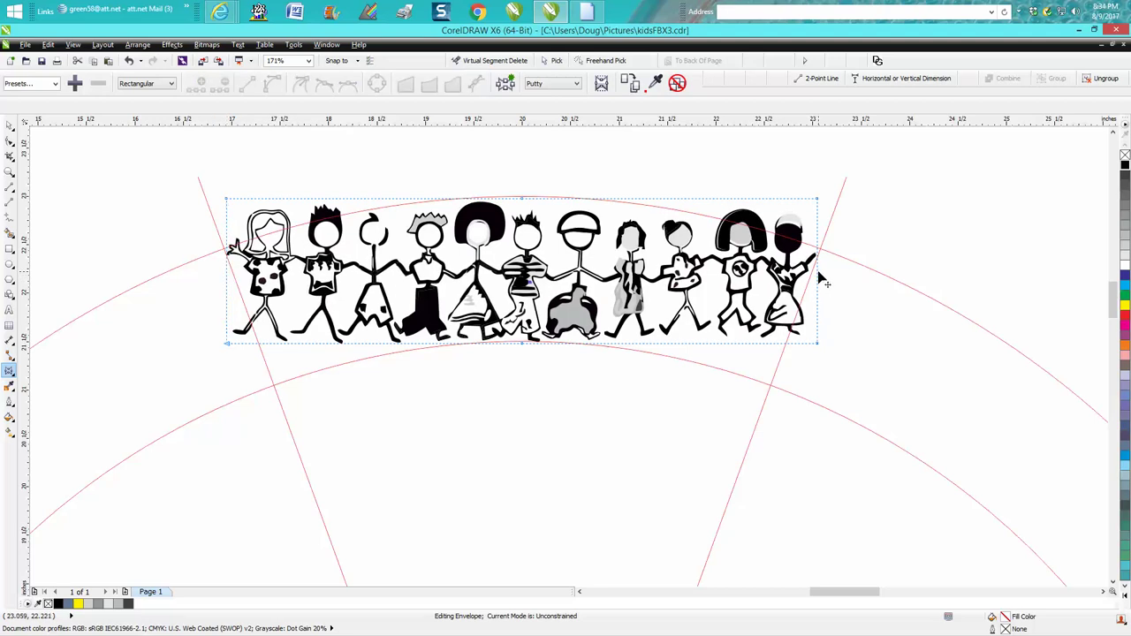
Step: Drag the four envelope corners onto the intersections of the slanted lines and both arcs
drag(819, 346, 771, 385)
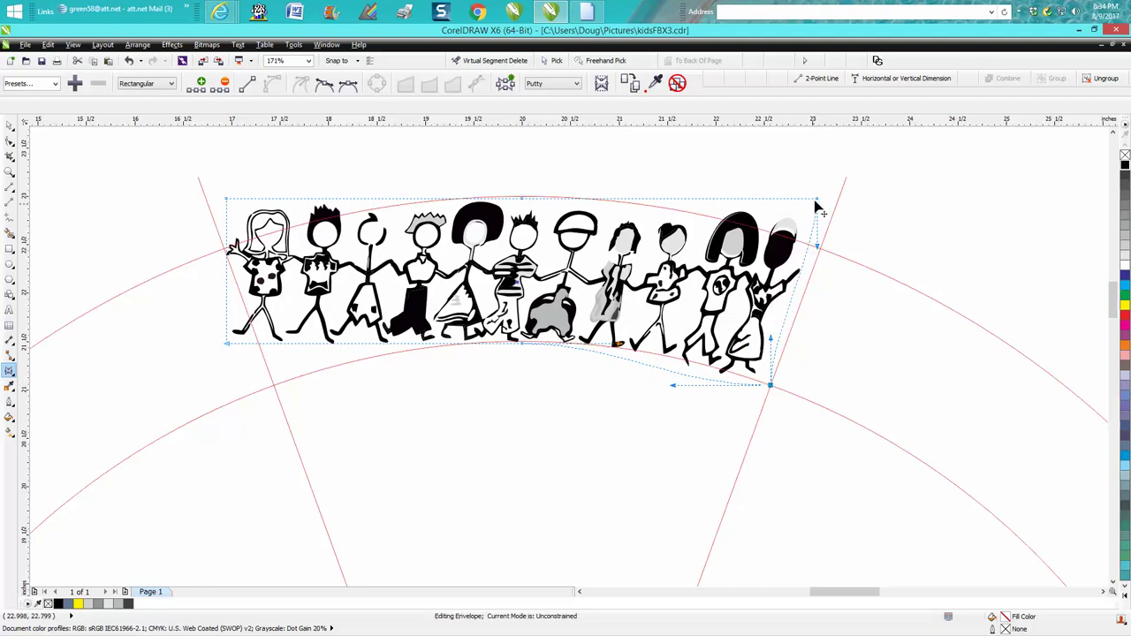
drag(817, 202, 820, 250)
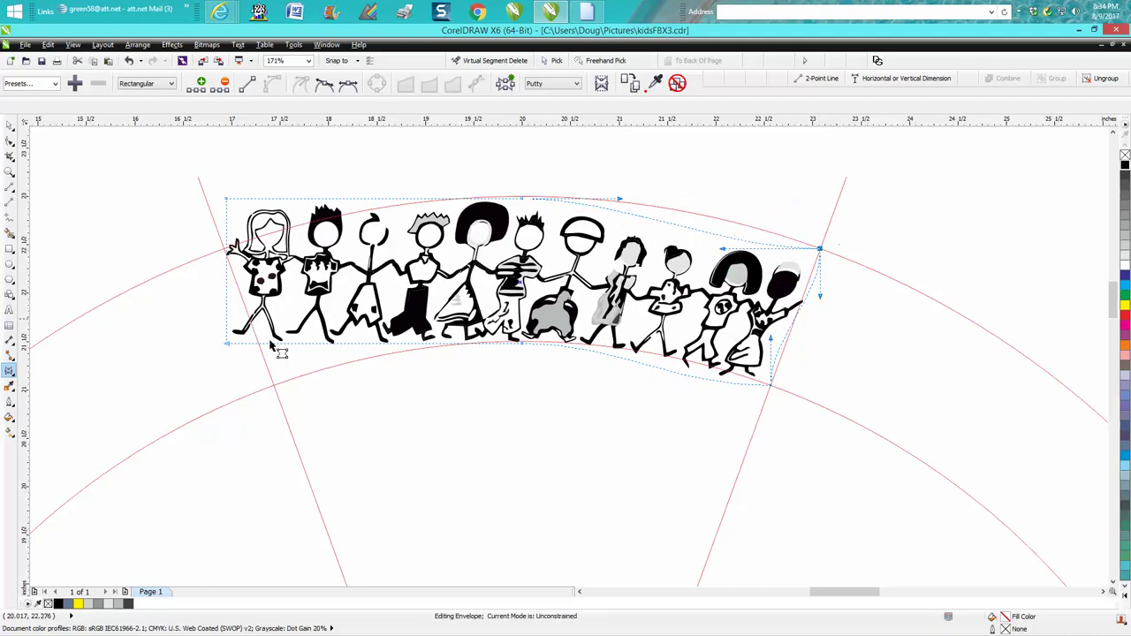
drag(227, 343, 271, 368)
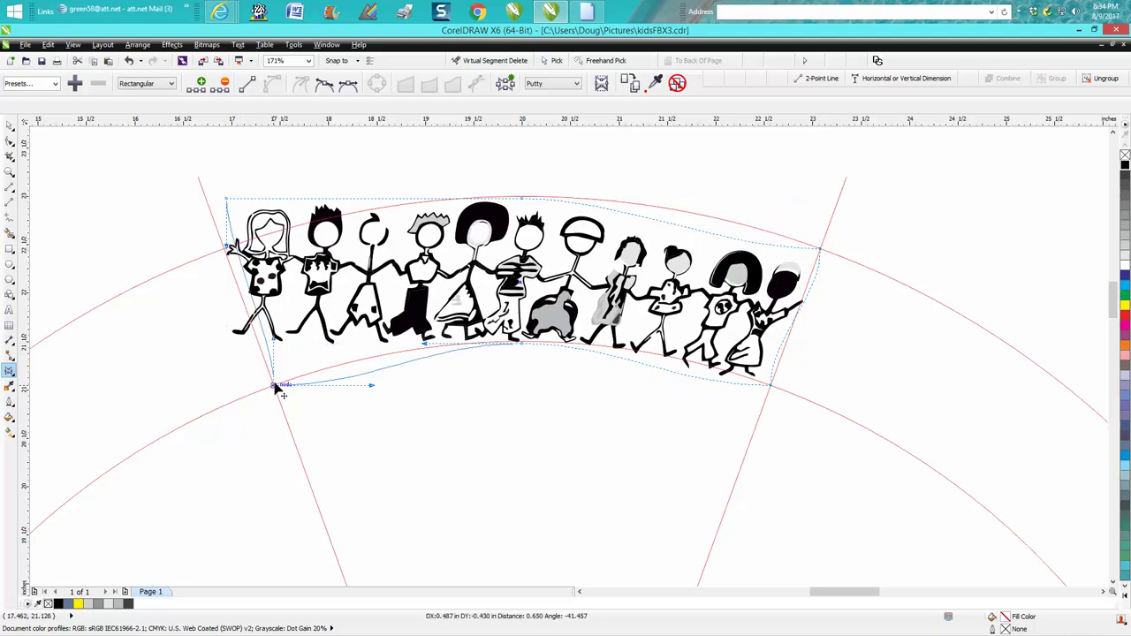
drag(228, 201, 224, 250)
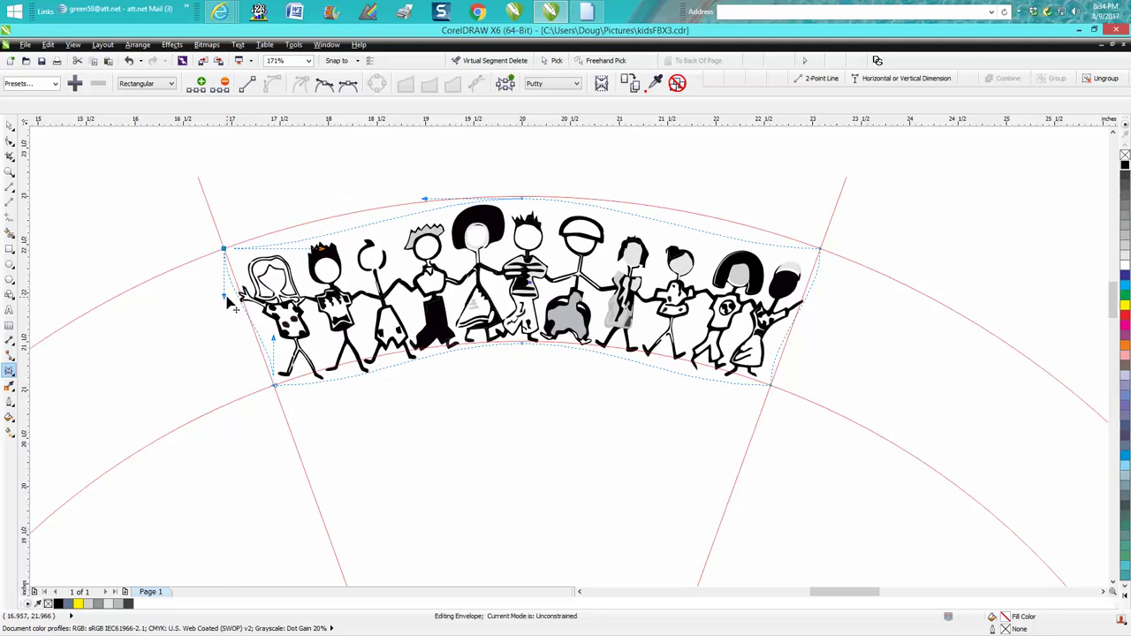
Step: Arch the envelope's top edge along the outer red circle
drag(228, 304, 241, 306)
click(275, 384)
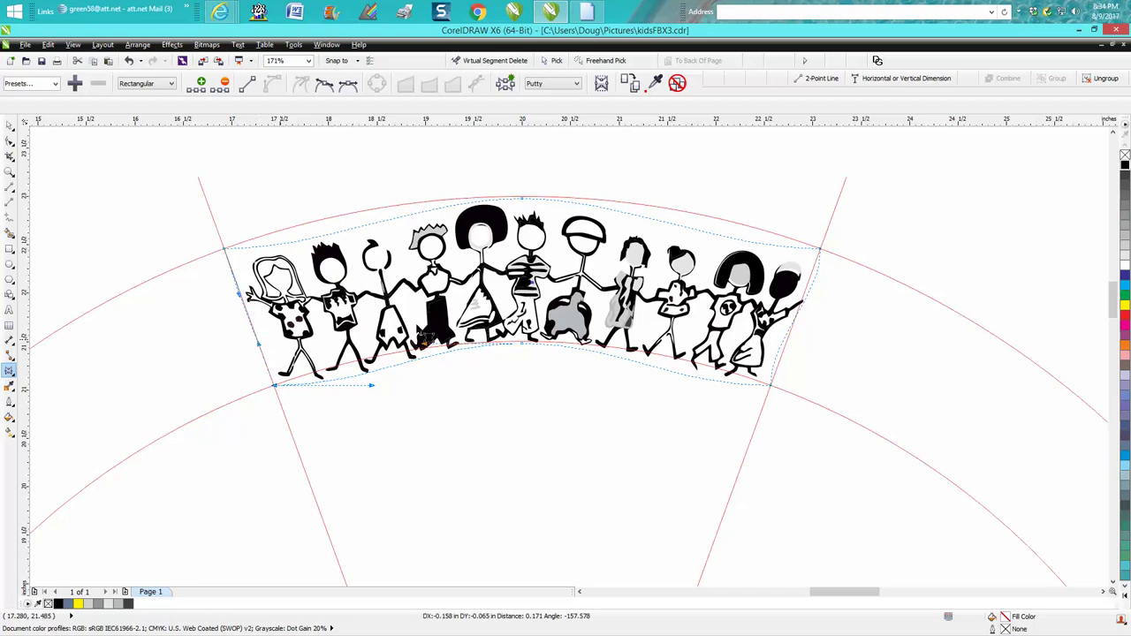
click(771, 386)
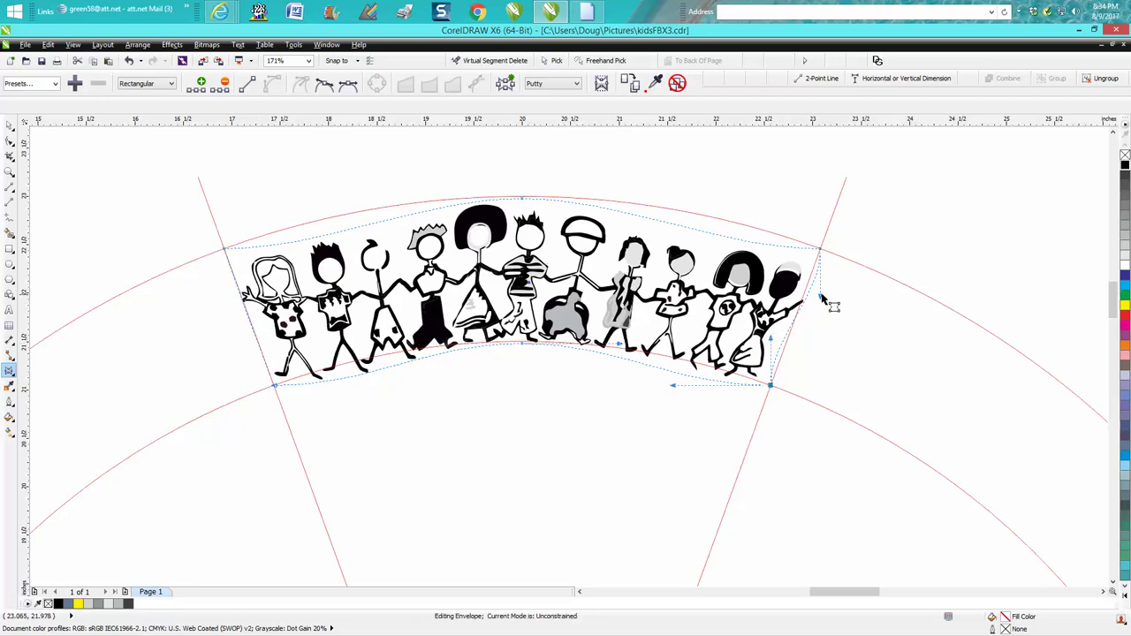
click(821, 250)
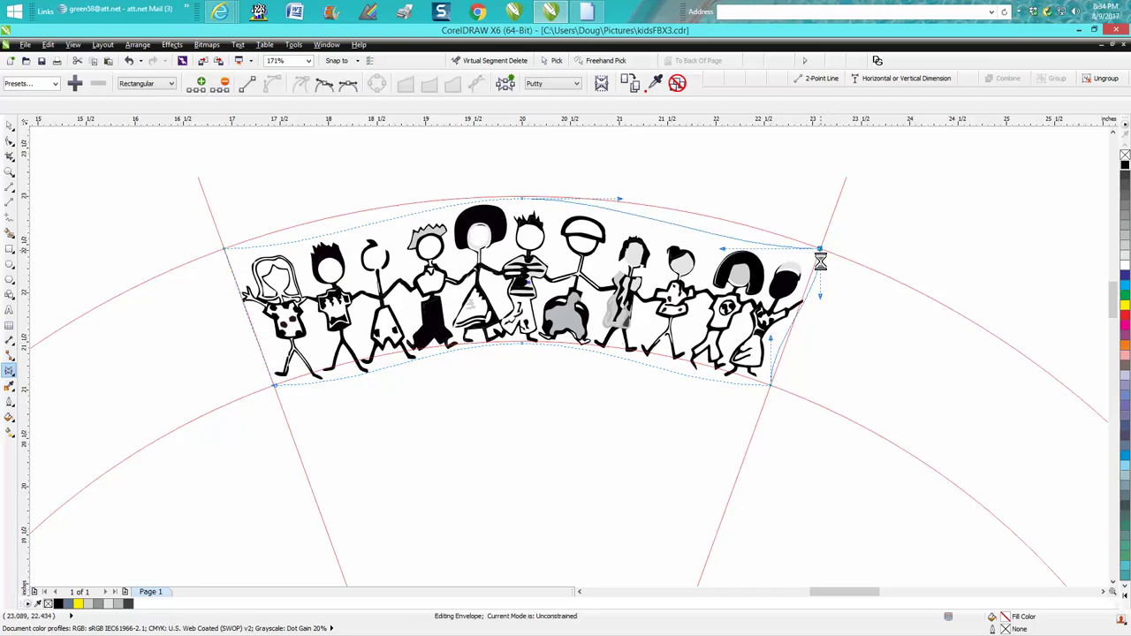
drag(822, 298, 777, 348)
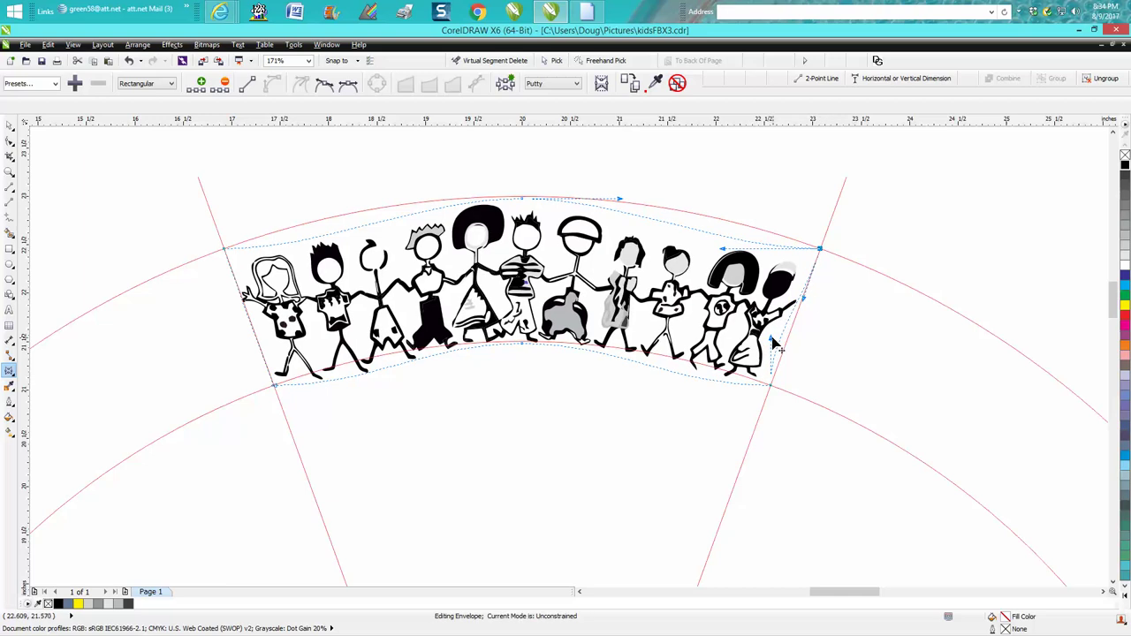
click(771, 387)
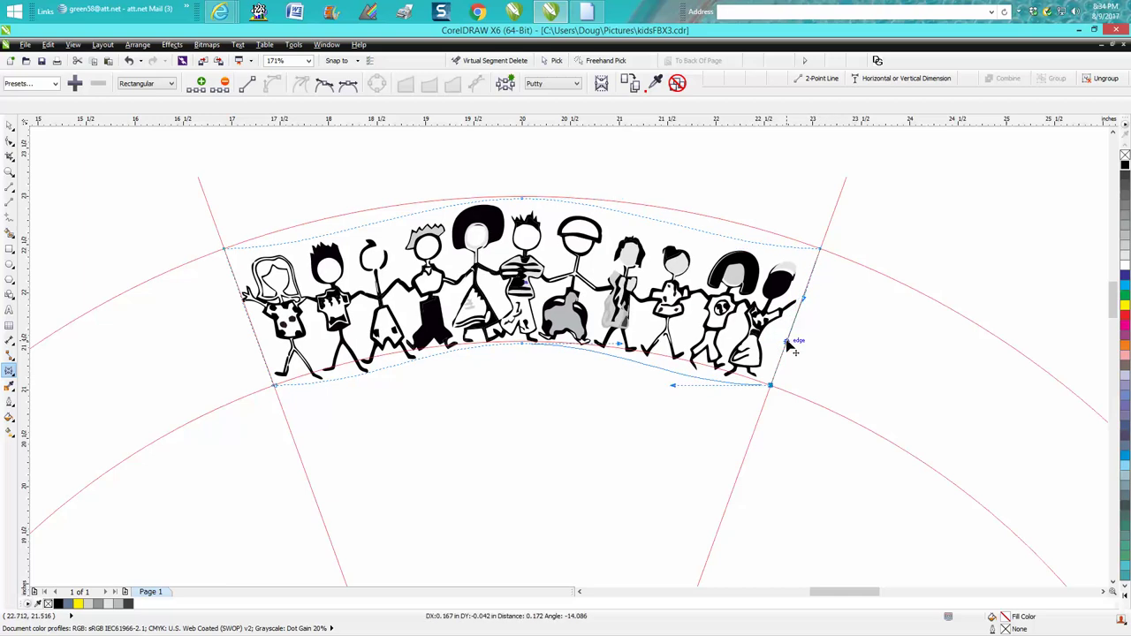
click(522, 199)
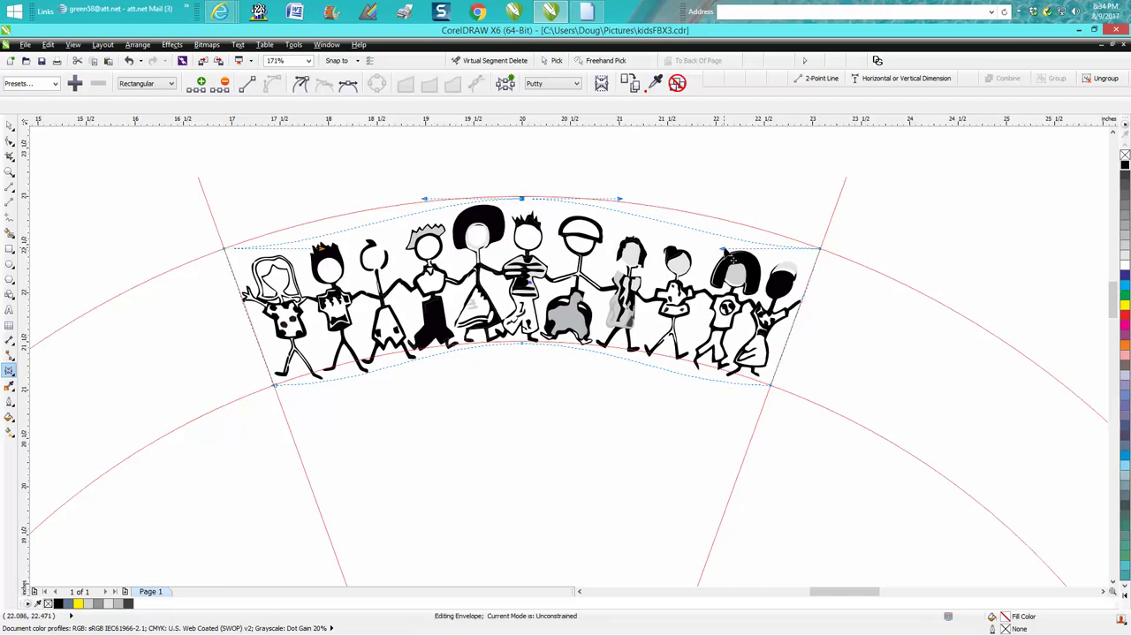
drag(732, 258, 724, 216)
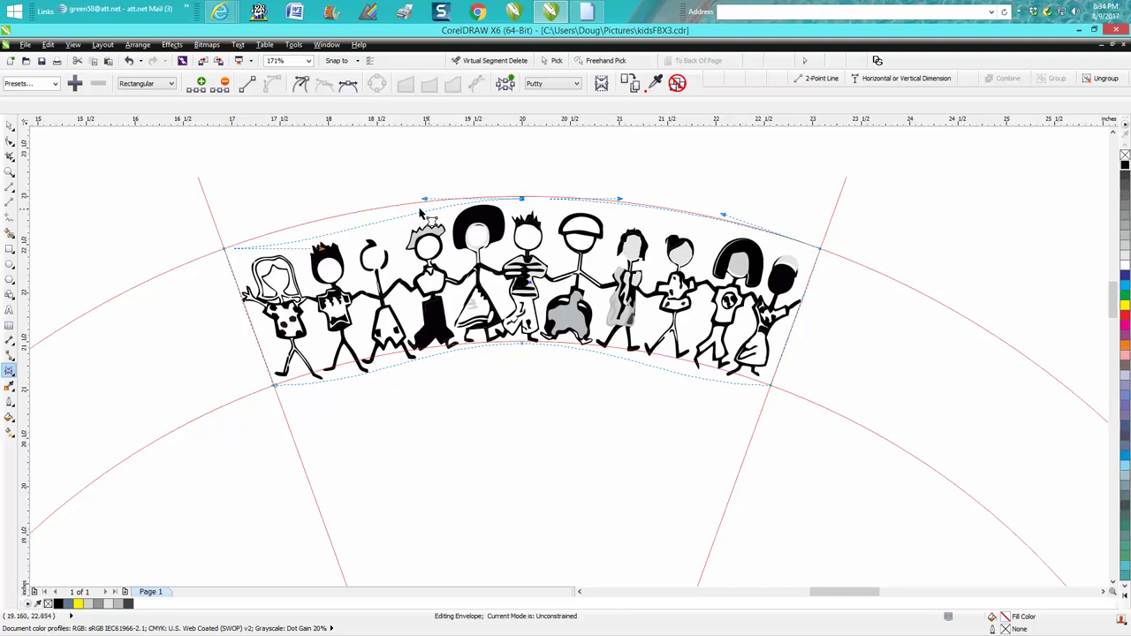
drag(322, 249, 320, 219)
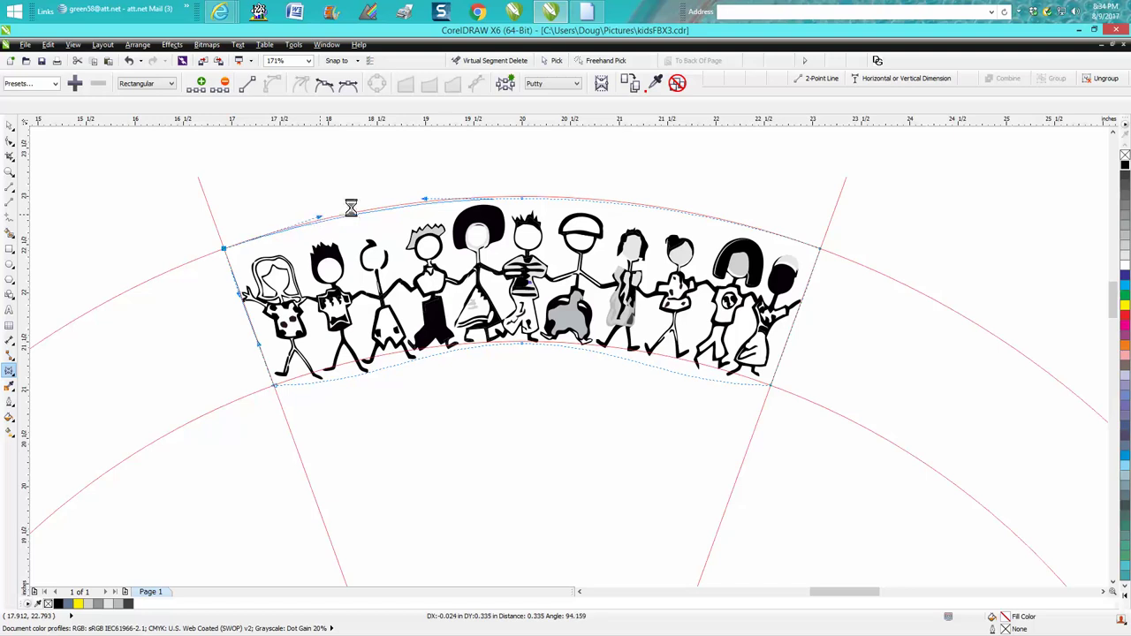
Step: Curve the envelope's bottom edge along the inner arc and return to the Pick tool
click(523, 344)
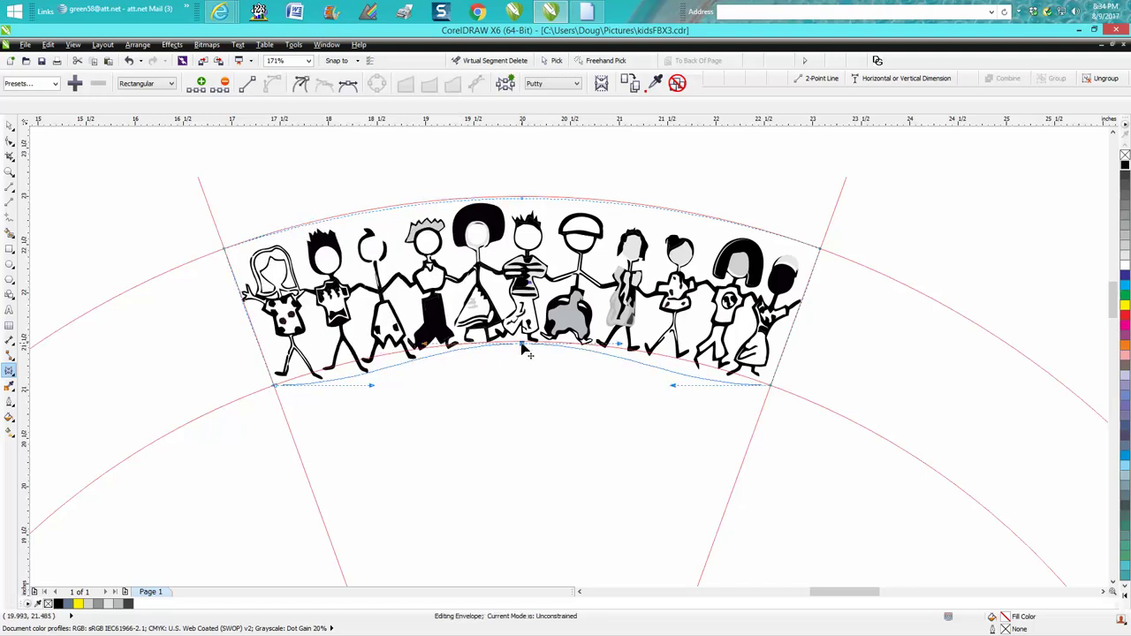
drag(676, 392, 690, 354)
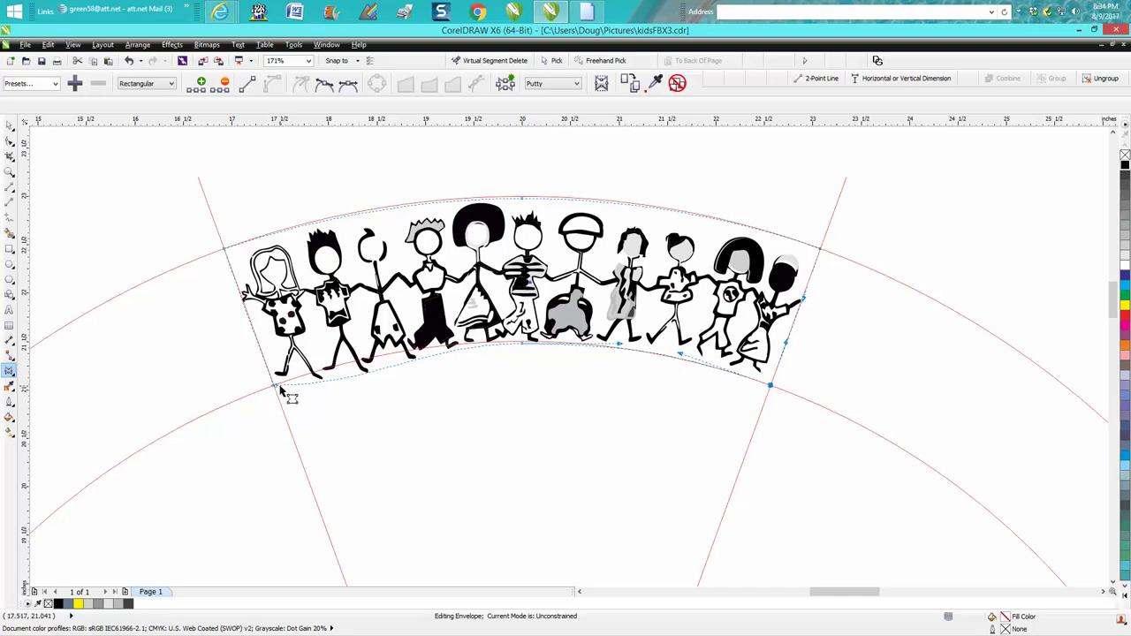
drag(279, 389, 387, 371)
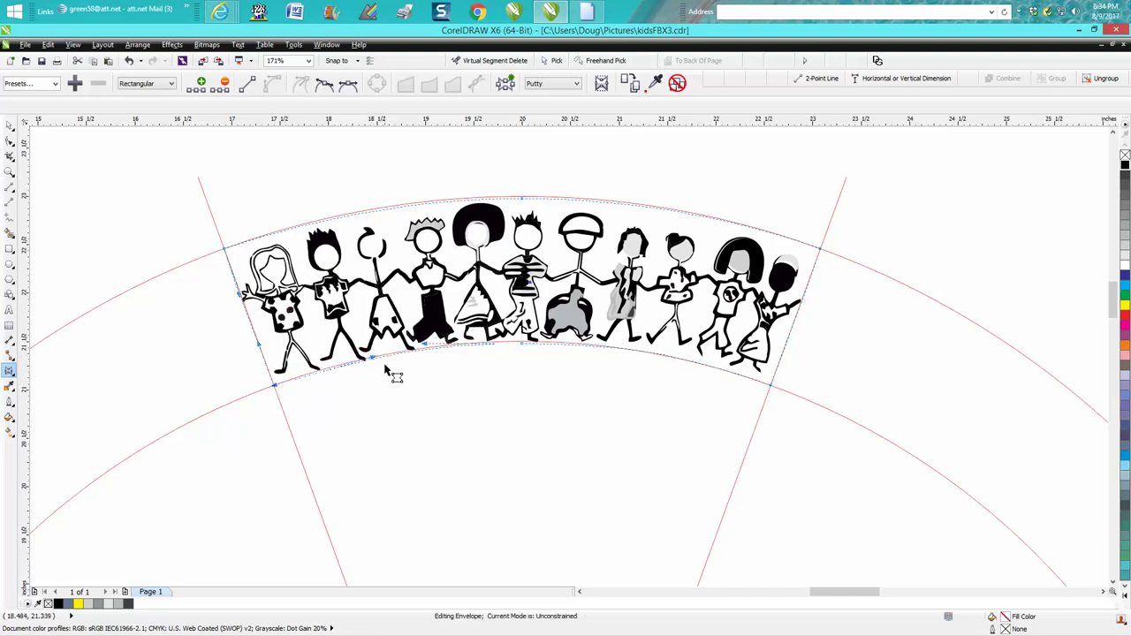
click(9, 127)
click(482, 234)
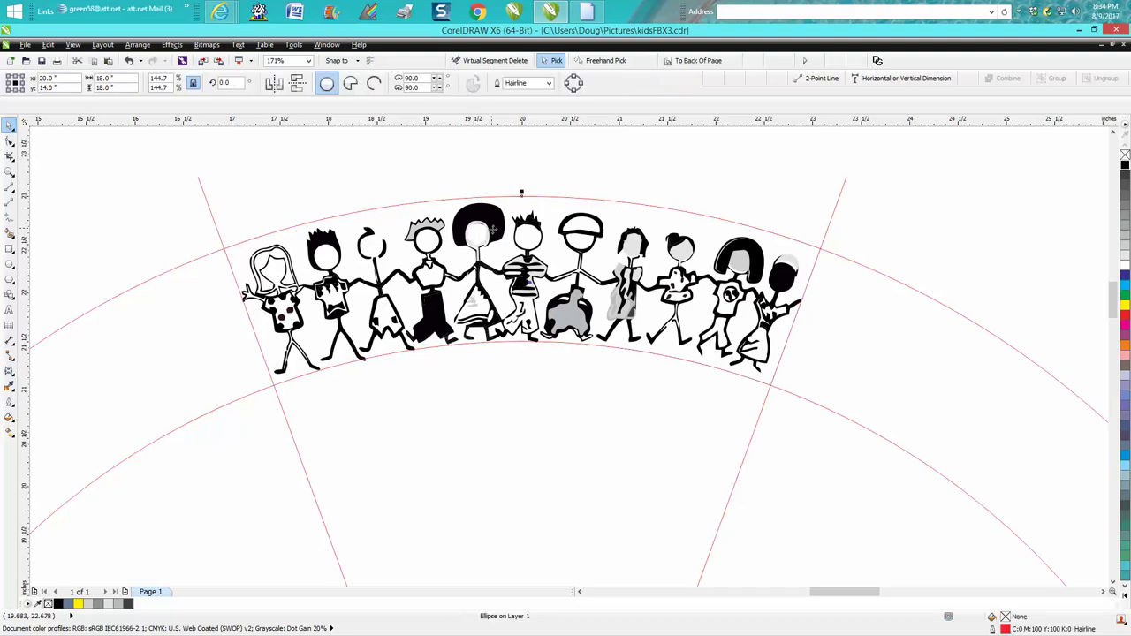
scroll(579, 173, down, 3)
click(741, 181)
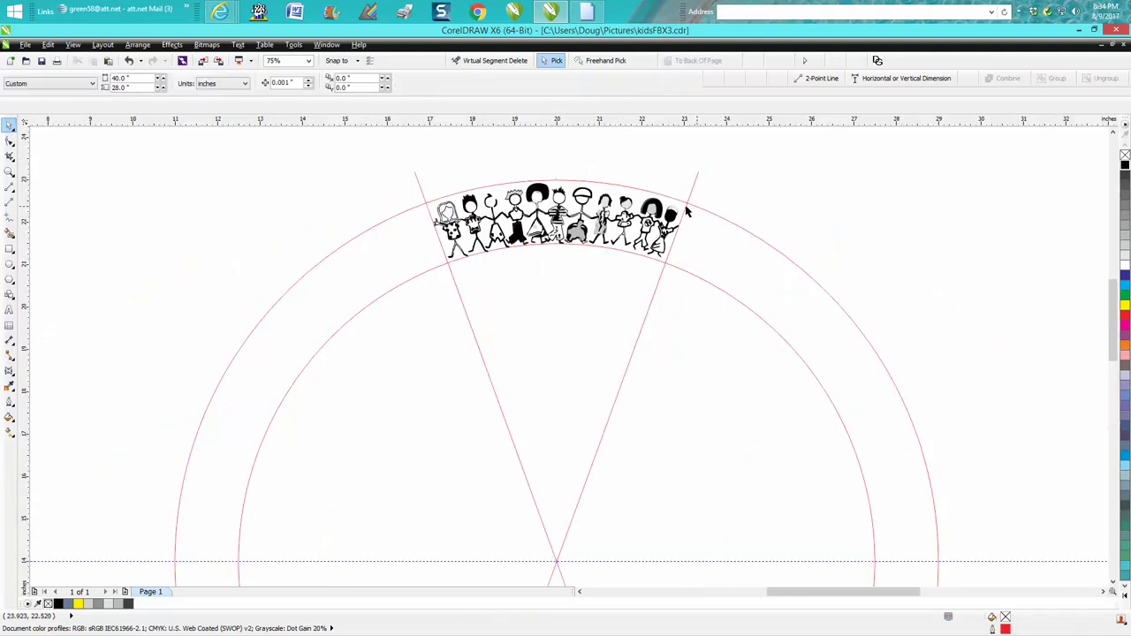
click(663, 212)
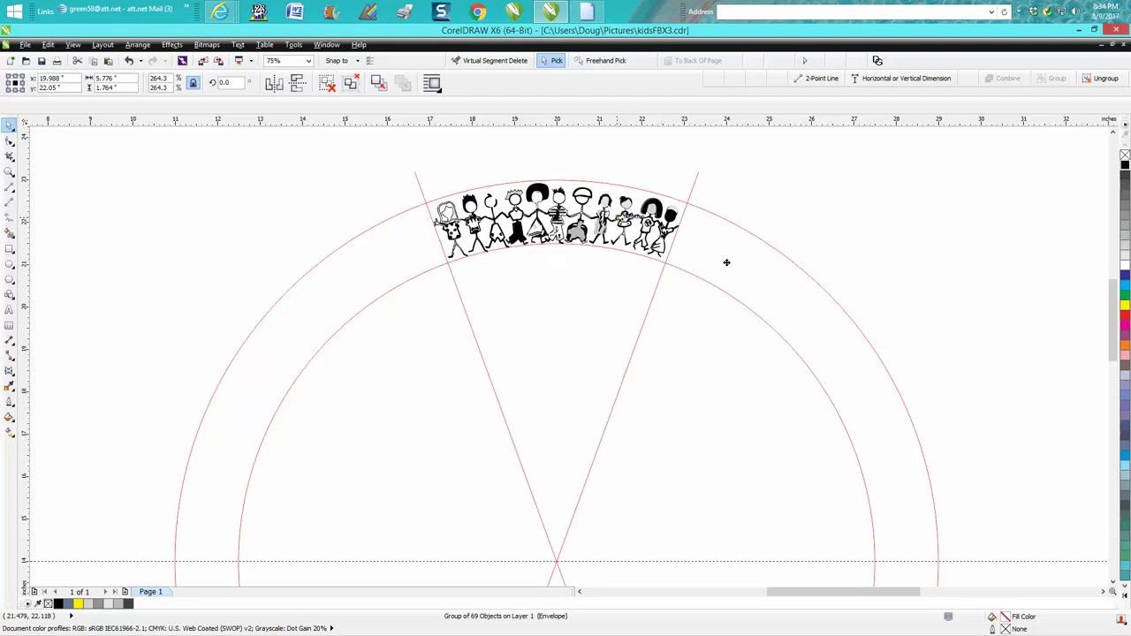
drag(618, 220, 886, 306)
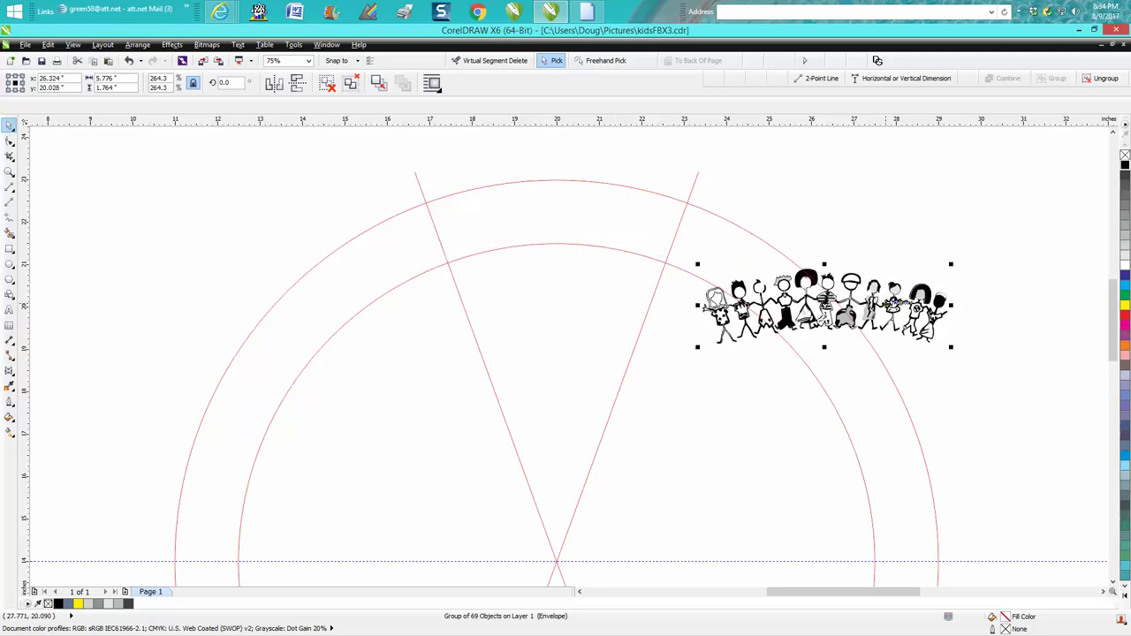
click(141, 61)
click(132, 85)
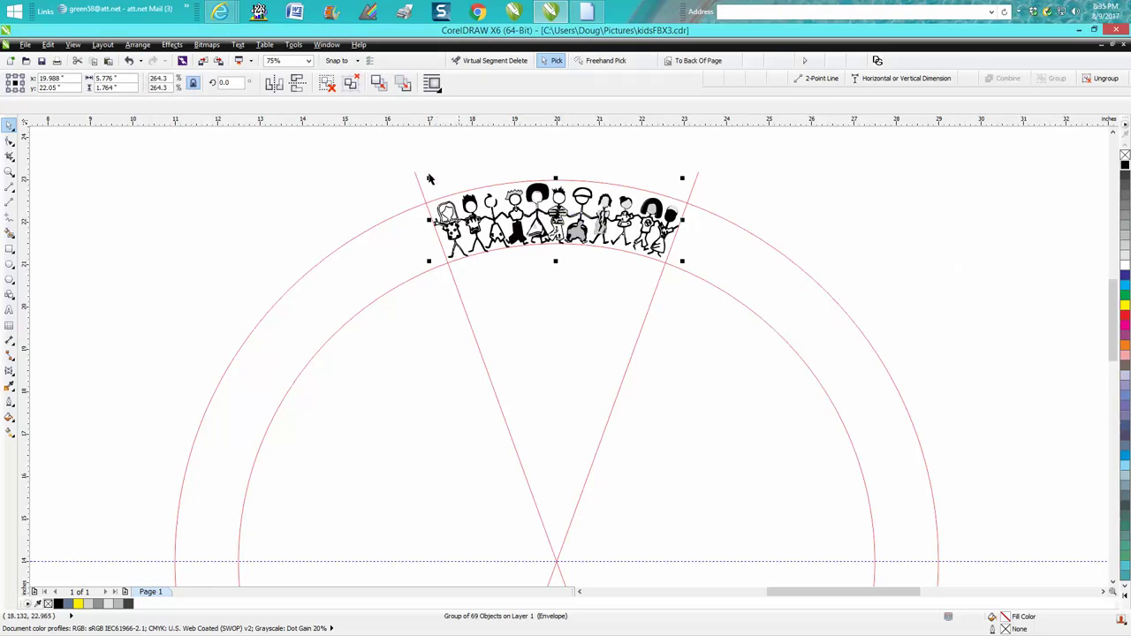
click(349, 167)
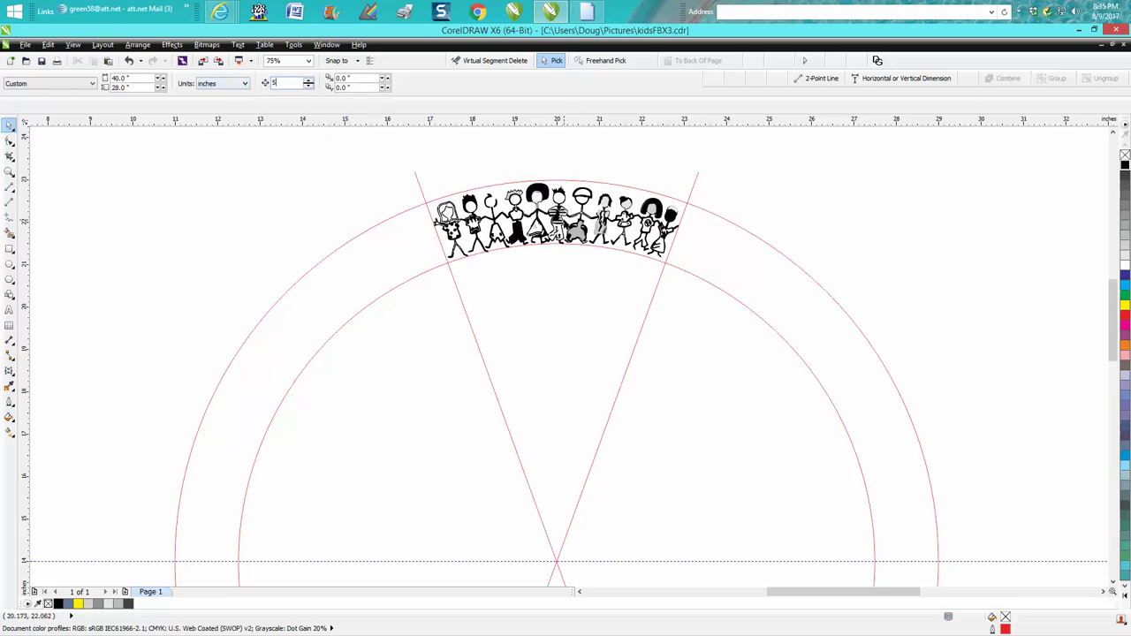
click(568, 221)
drag(568, 221, 992, 221)
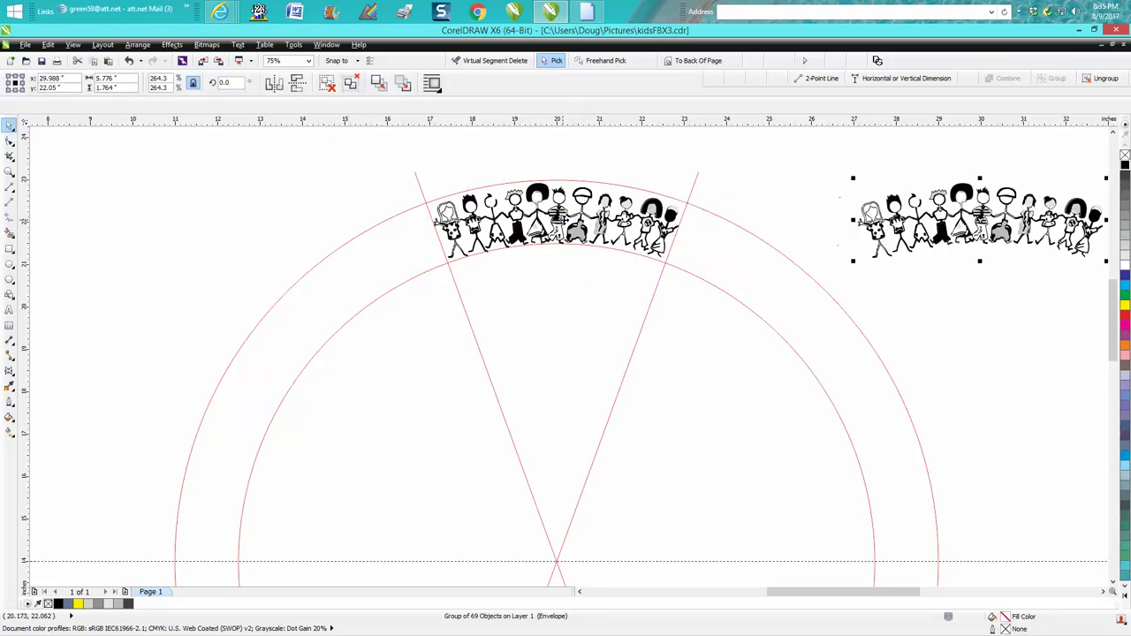
click(580, 212)
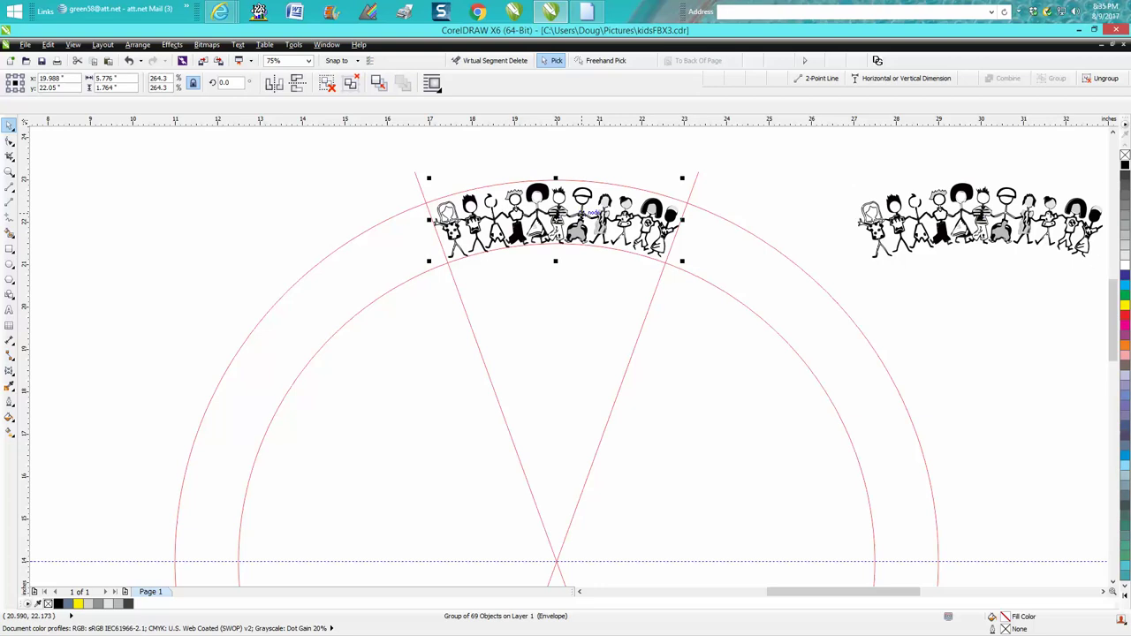
key(Delete)
click(984, 234)
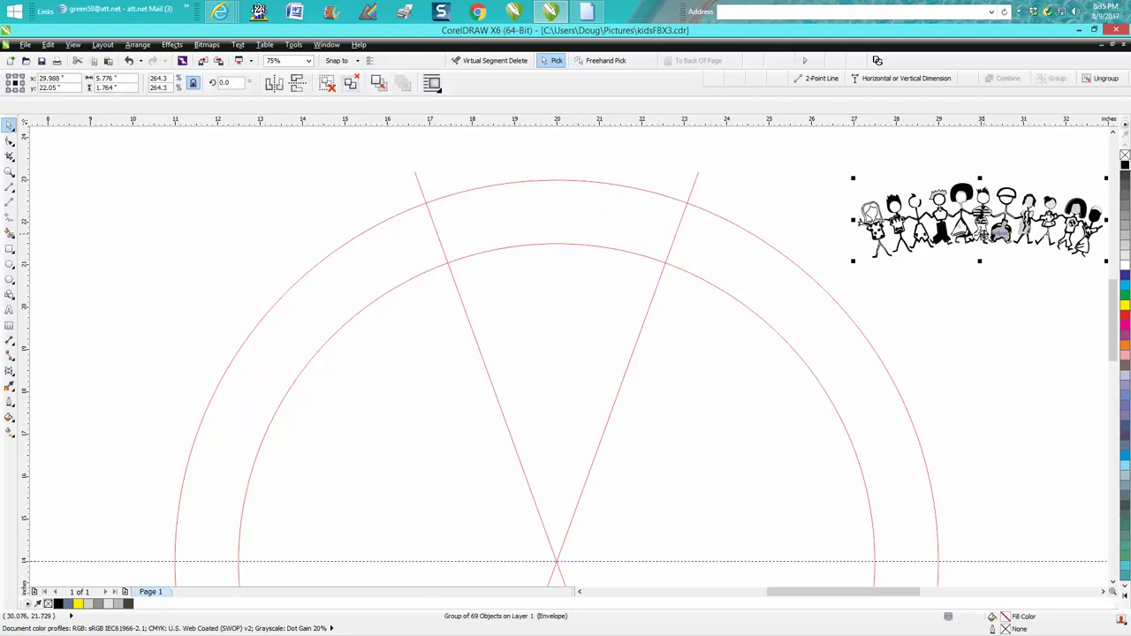
key(ctrl+z)
key(ctrl+z)
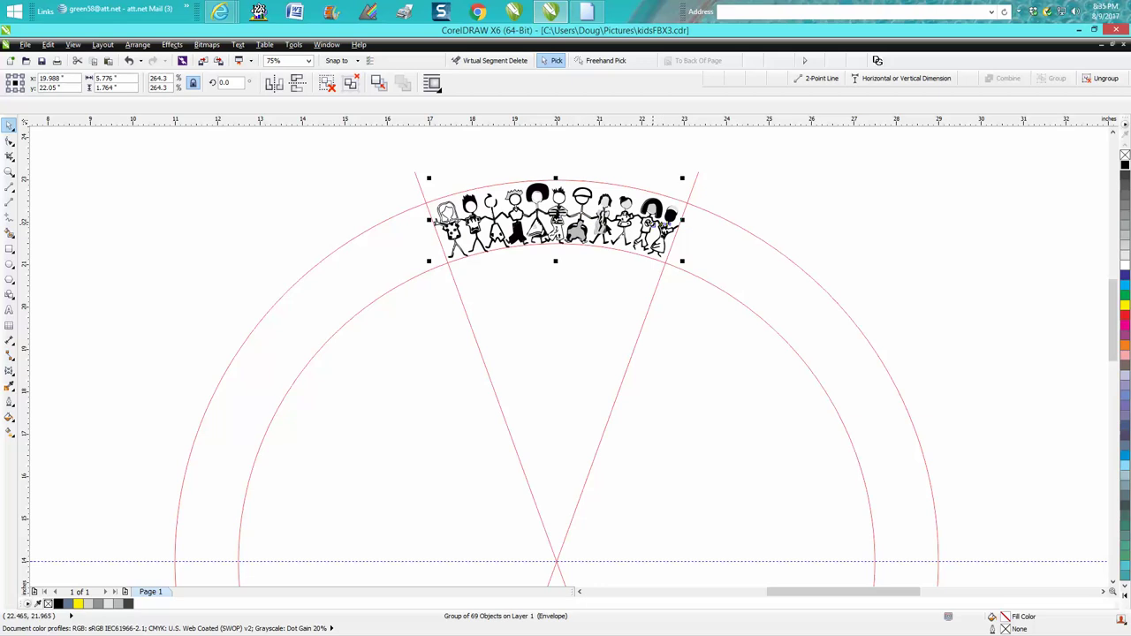
Step: Set the kids group's rotation centre at the circles' centre and repeat 40° rotated copies around the ring
click(563, 218)
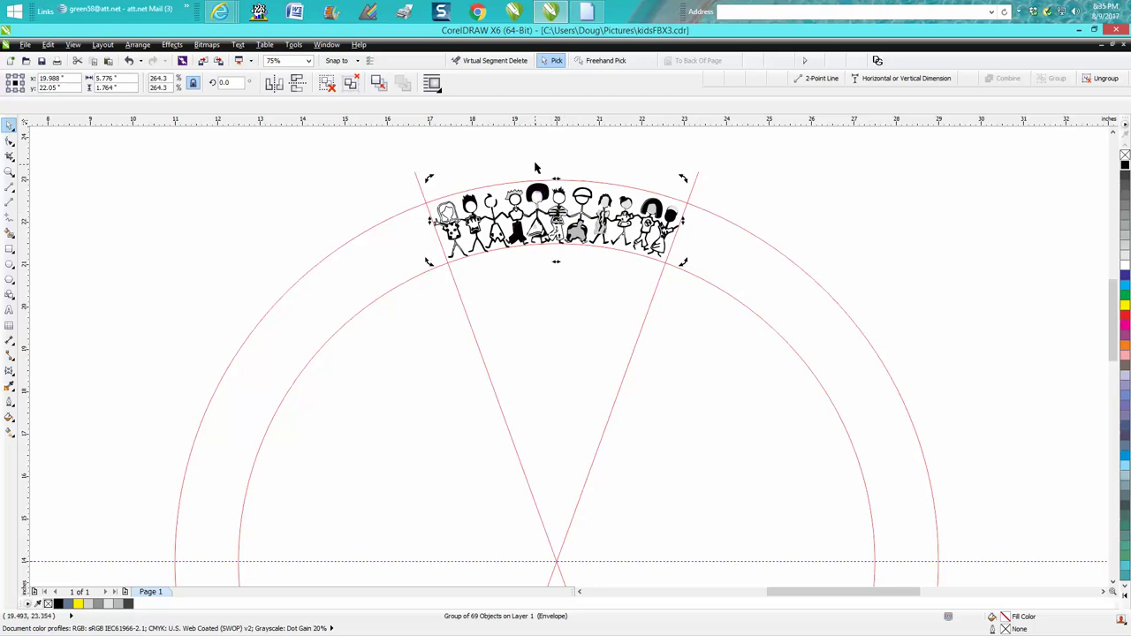
click(538, 174)
click(570, 203)
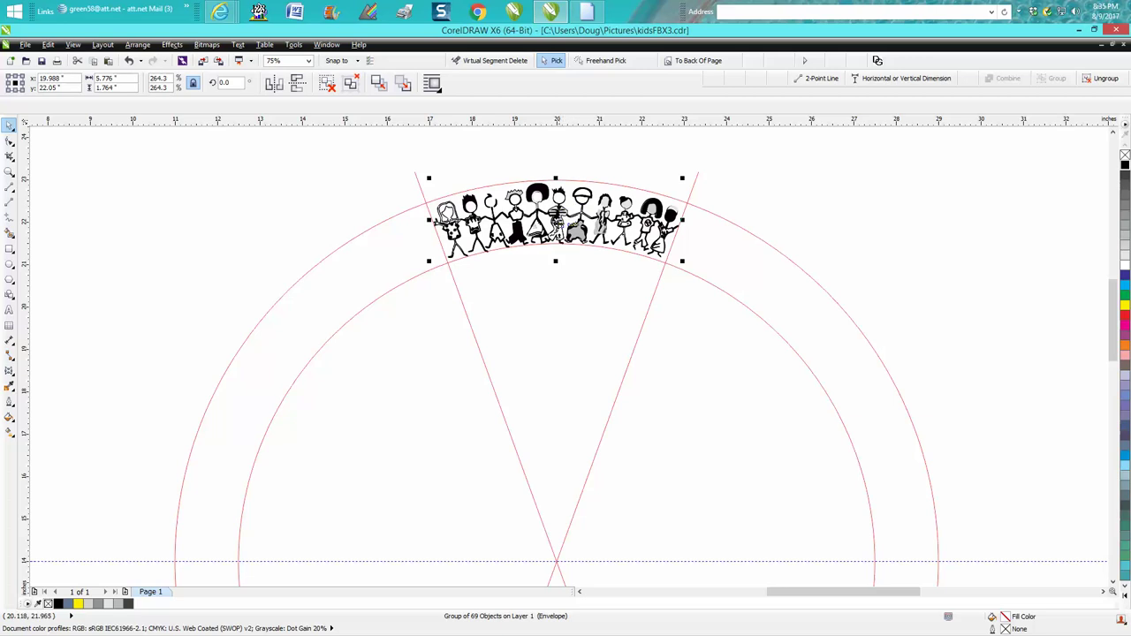
click(557, 223)
drag(556, 221, 566, 565)
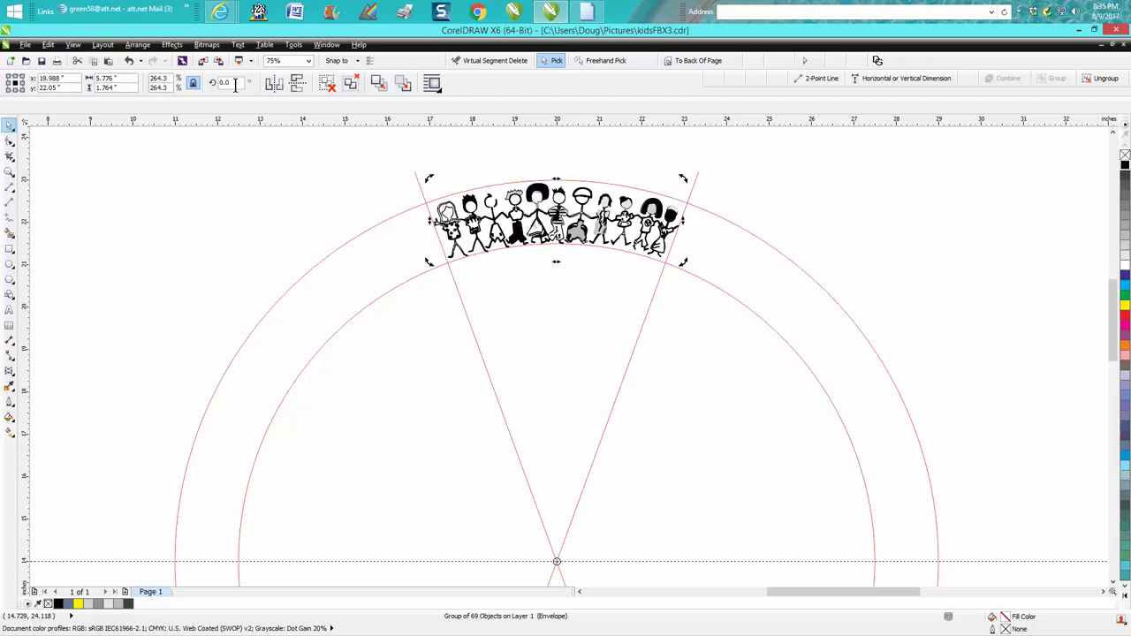
text(4)
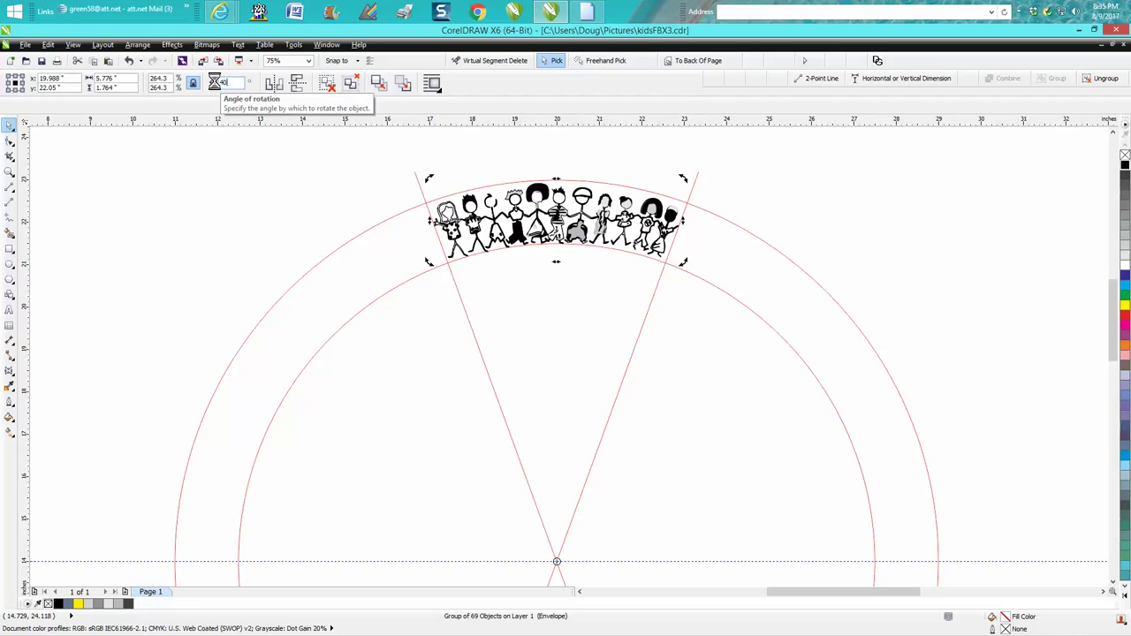
key(Return)
key(KP_Add)
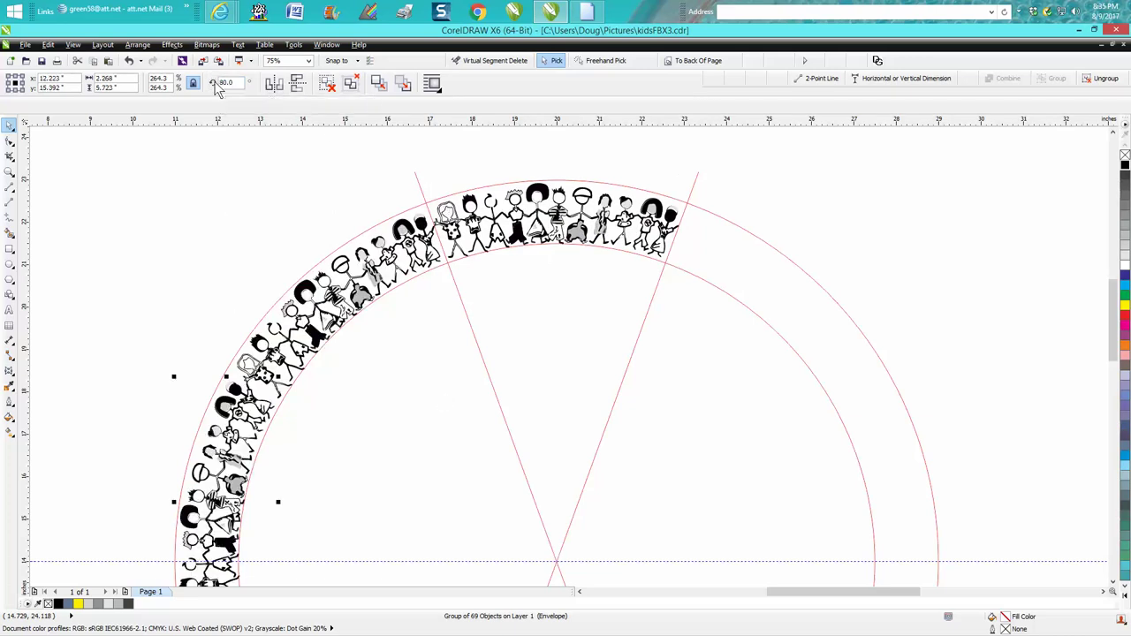
key(KP_Add)
key(KP_Add)
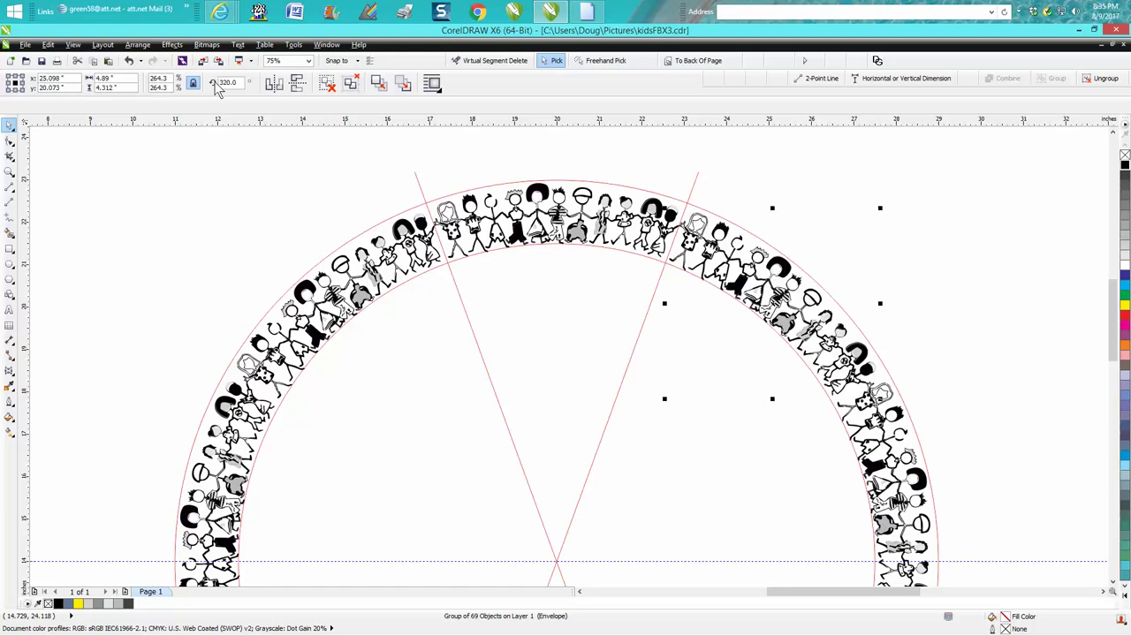
key(F3)
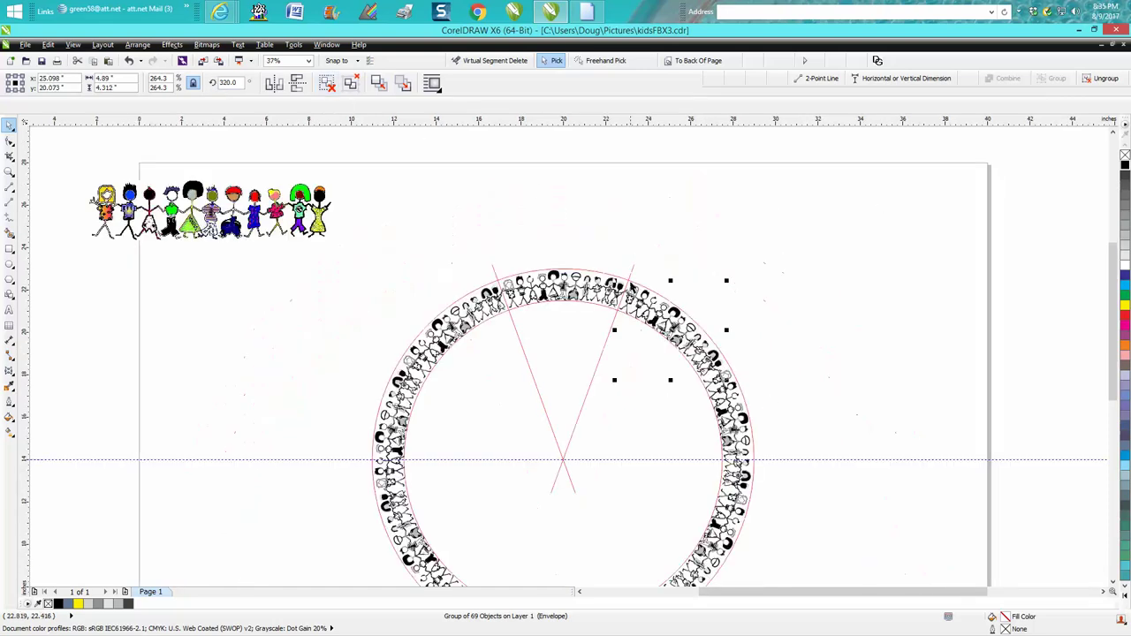
Step: Delete both red diagonal guide lines and the outer and inner red guide circles
click(631, 272)
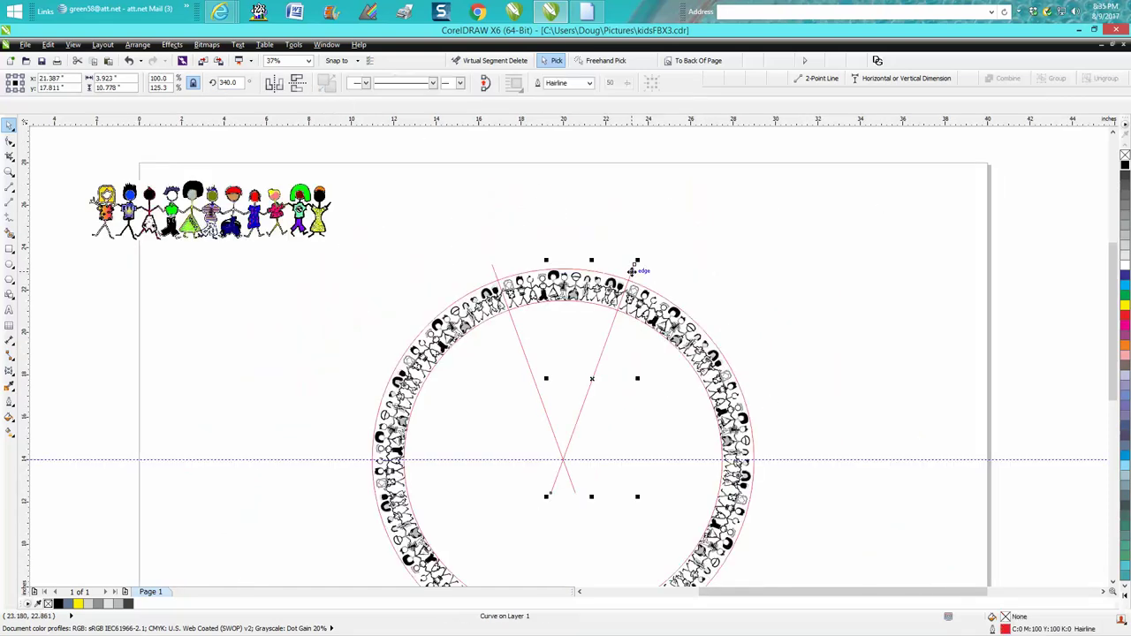
key(Delete)
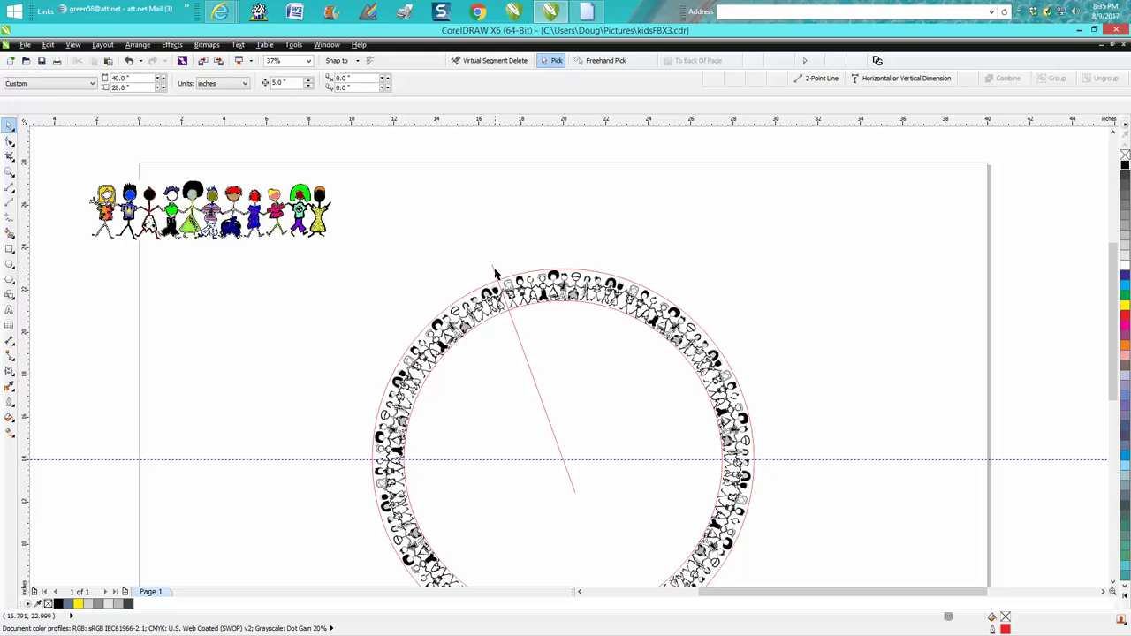
click(496, 274)
key(Delete)
click(518, 279)
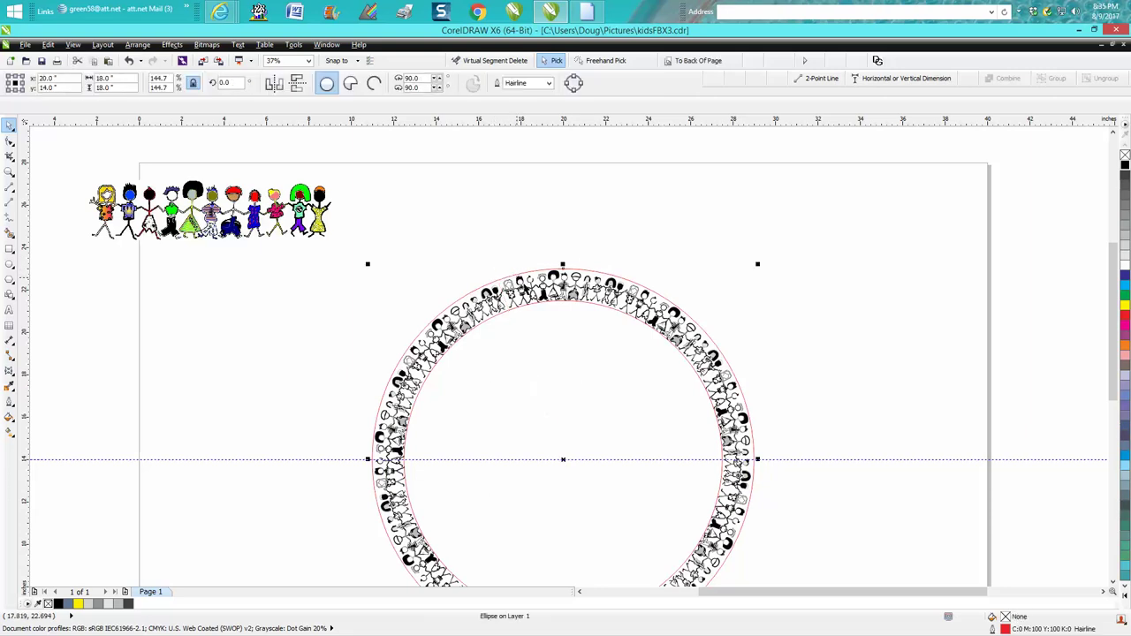
key(Delete)
click(556, 306)
key(Delete)
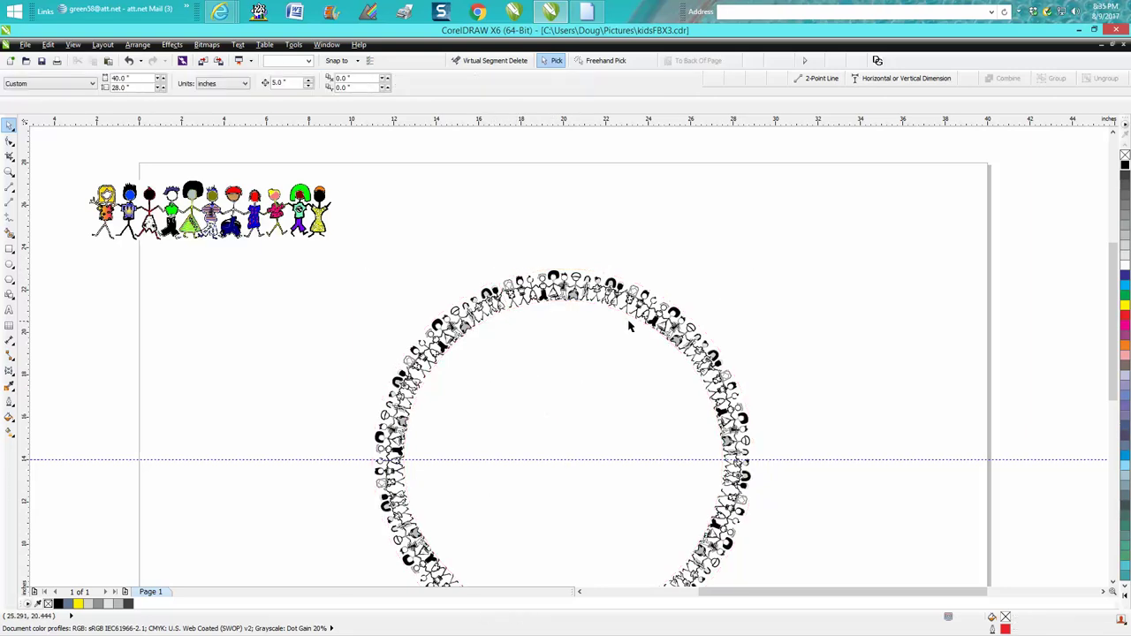
Step: Zoom in to inspect the top of the finished ring of kids
scroll(566, 315, down, 2)
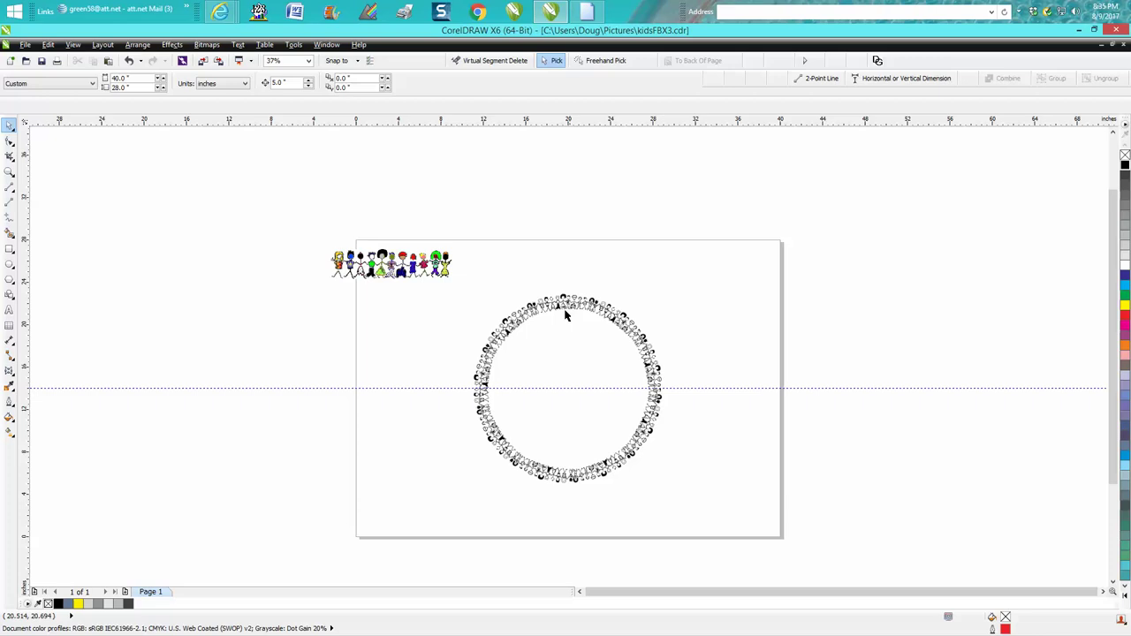
click(8, 172)
drag(467, 285, 712, 489)
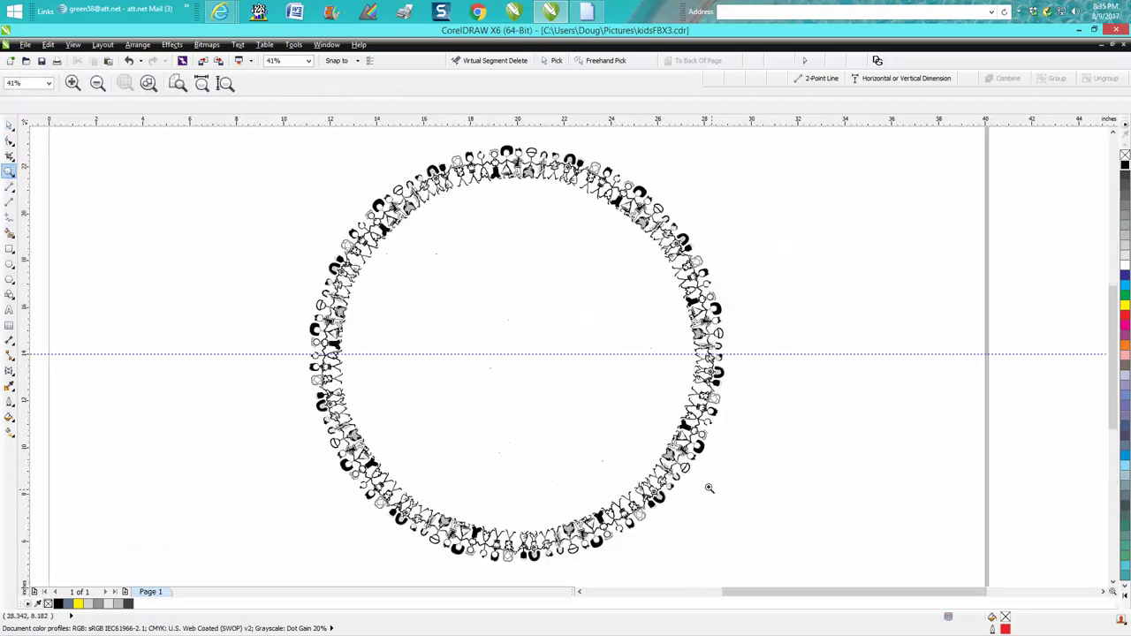
drag(487, 131, 762, 287)
scroll(761, 285, down, 5)
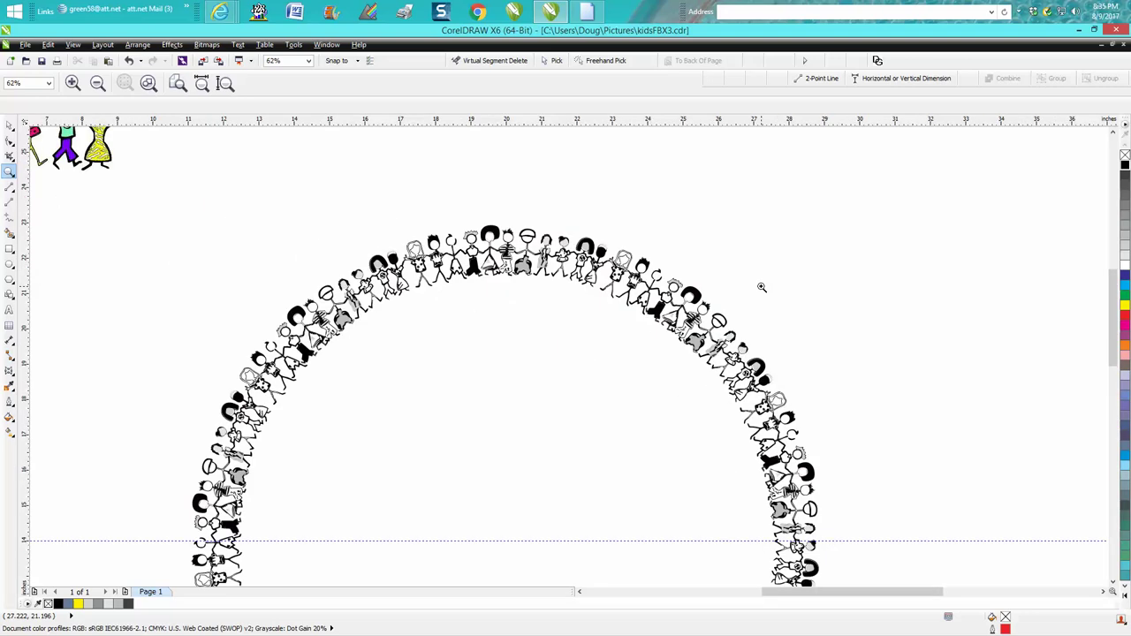